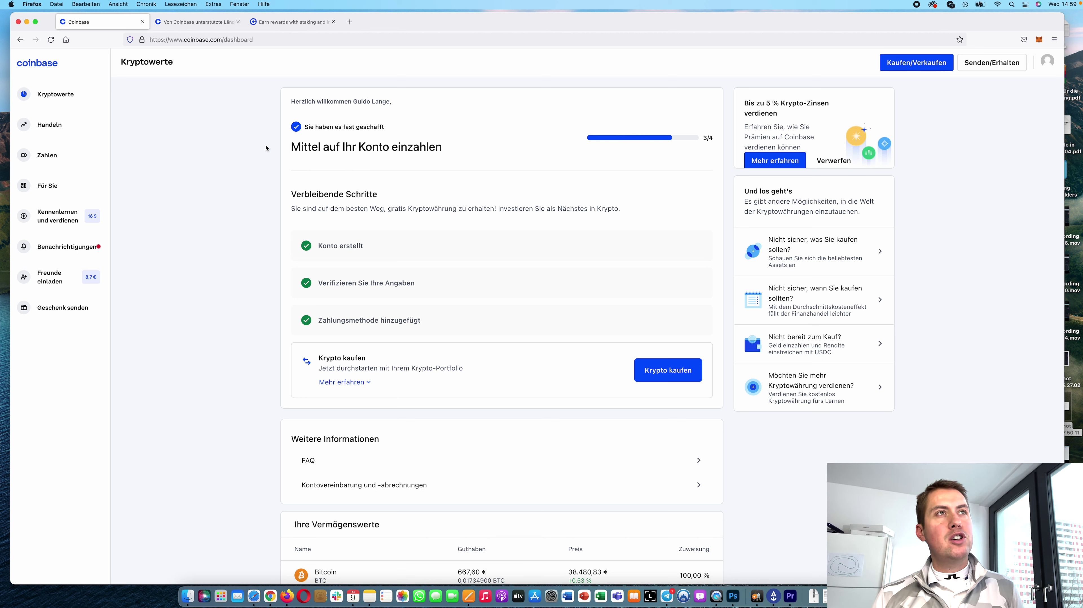
# Review Coinbase's list of supported countries, including the trading options and payment methods offered for Germany
pyautogui.click(196, 22)
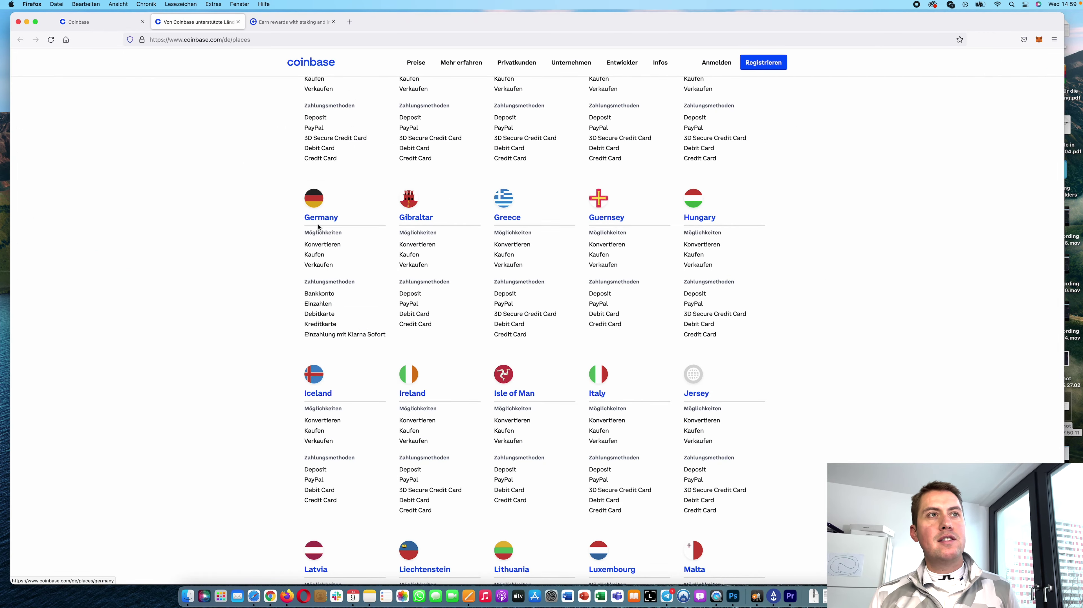
pyautogui.scroll(-1, 321, 231)
pyautogui.scroll(5, 341, 264)
pyautogui.scroll(-3, 358, 299)
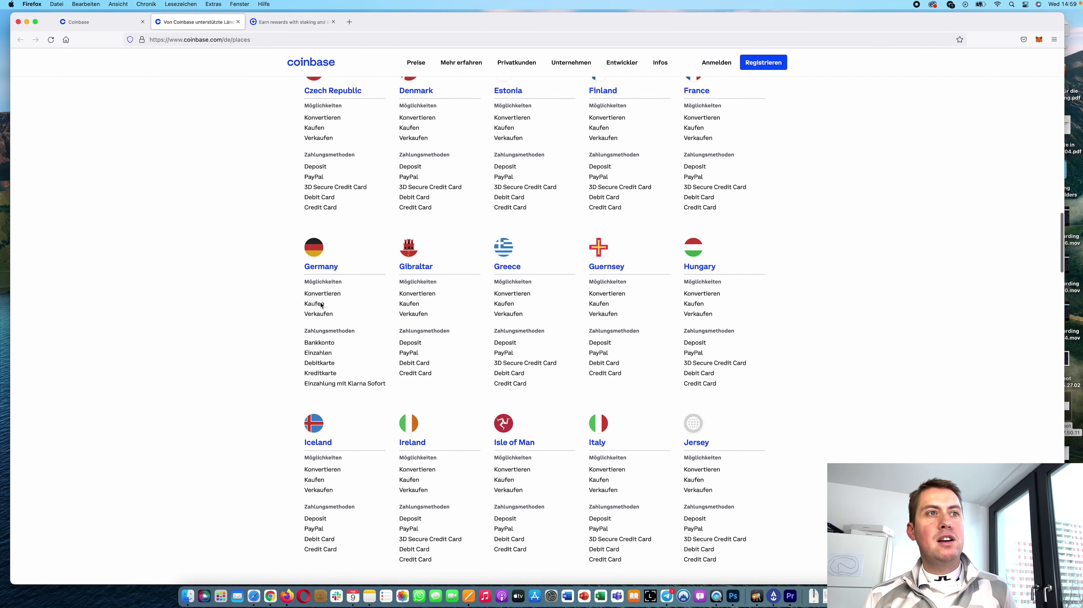
pyautogui.scroll(14, 361, 306)
pyautogui.scroll(-6, 359, 307)
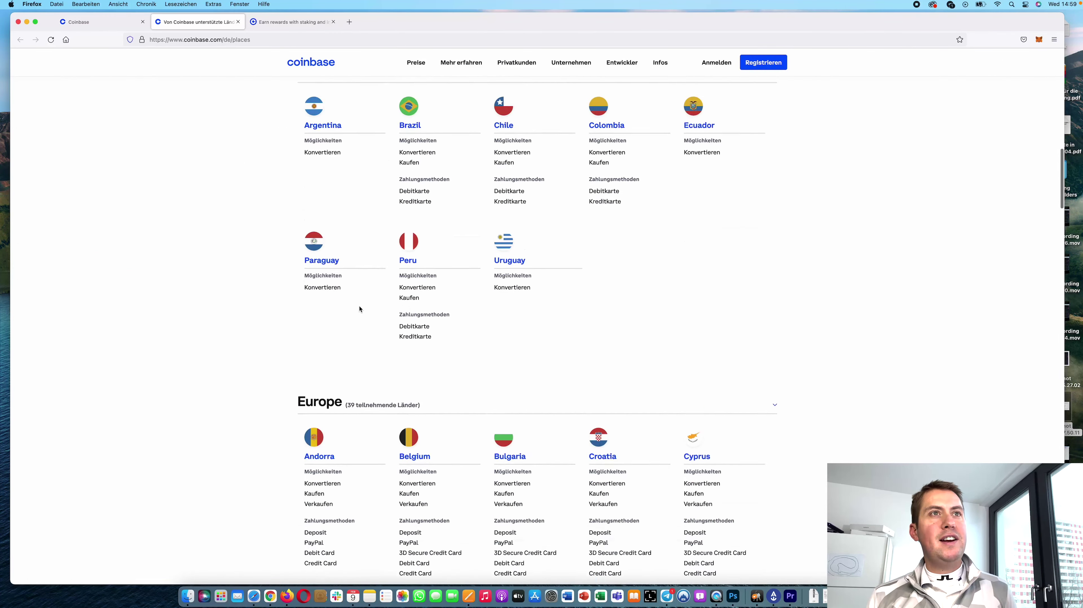
pyautogui.scroll(-6, 359, 307)
# Return to the Coinbase dashboard and check the available interface languages, keeping Deutsch
pyautogui.click(114, 25)
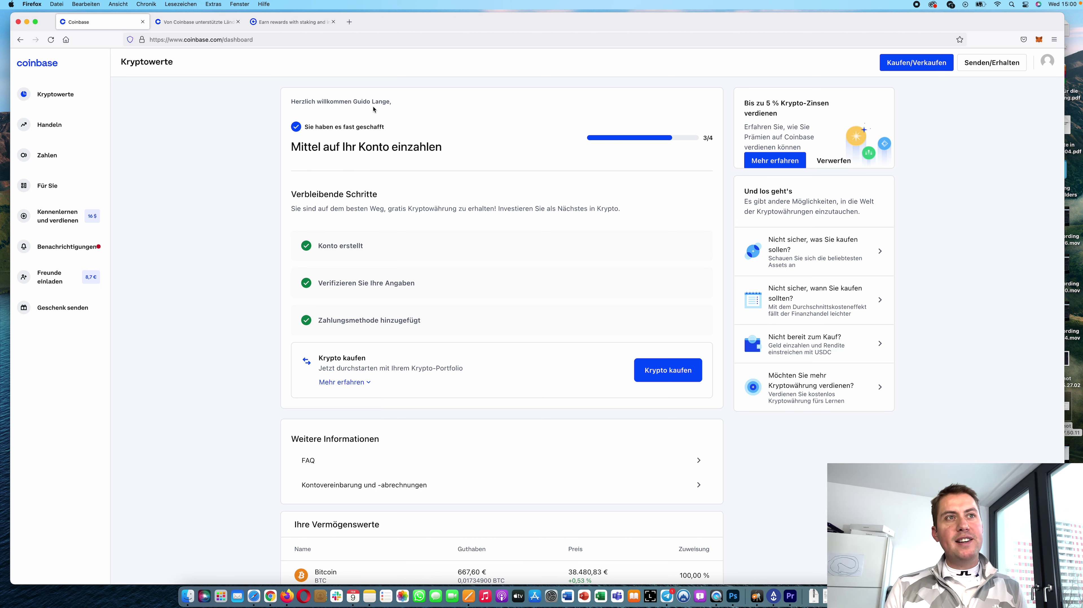
pyautogui.scroll(-10, 727, 346)
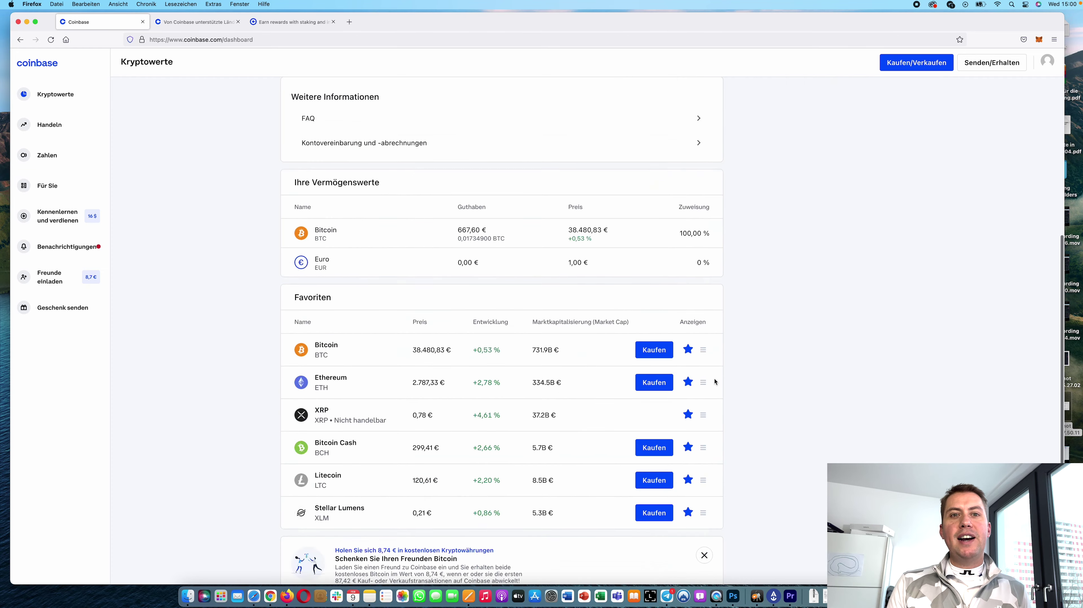
pyautogui.click(792, 576)
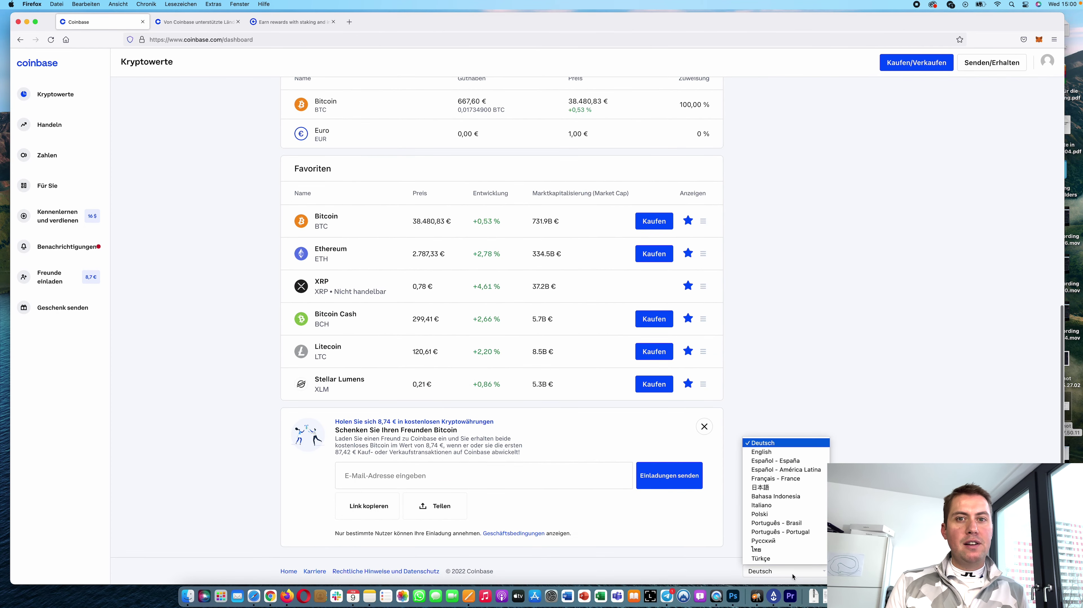
pyautogui.click(767, 434)
pyautogui.scroll(10, 771, 358)
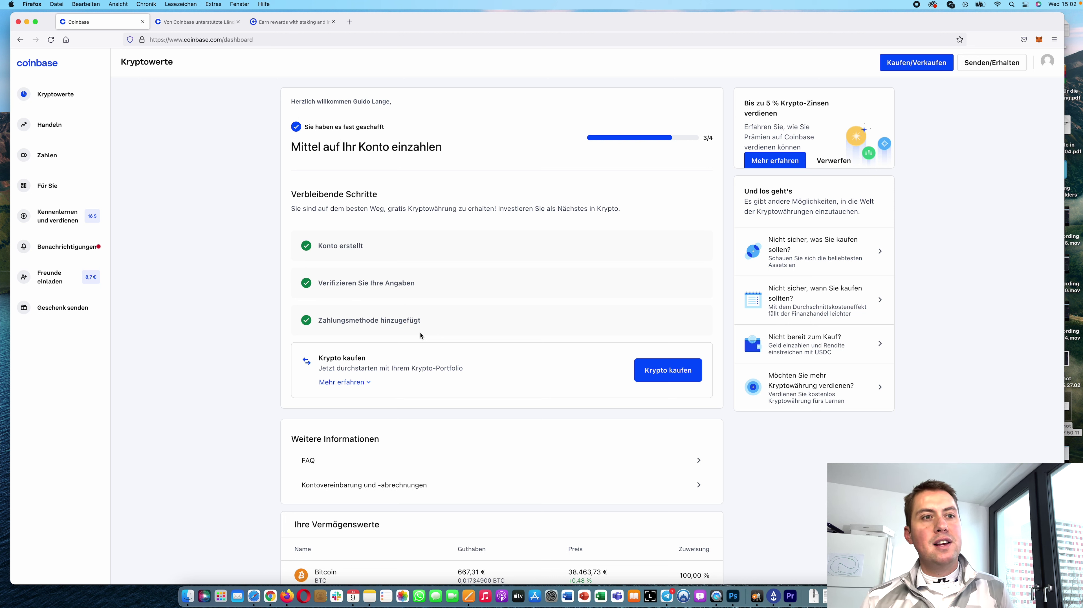
# Look over the dashboard's assets and favourites, view the Bitcoin purchase form, and close it
pyautogui.scroll(-4, 420, 335)
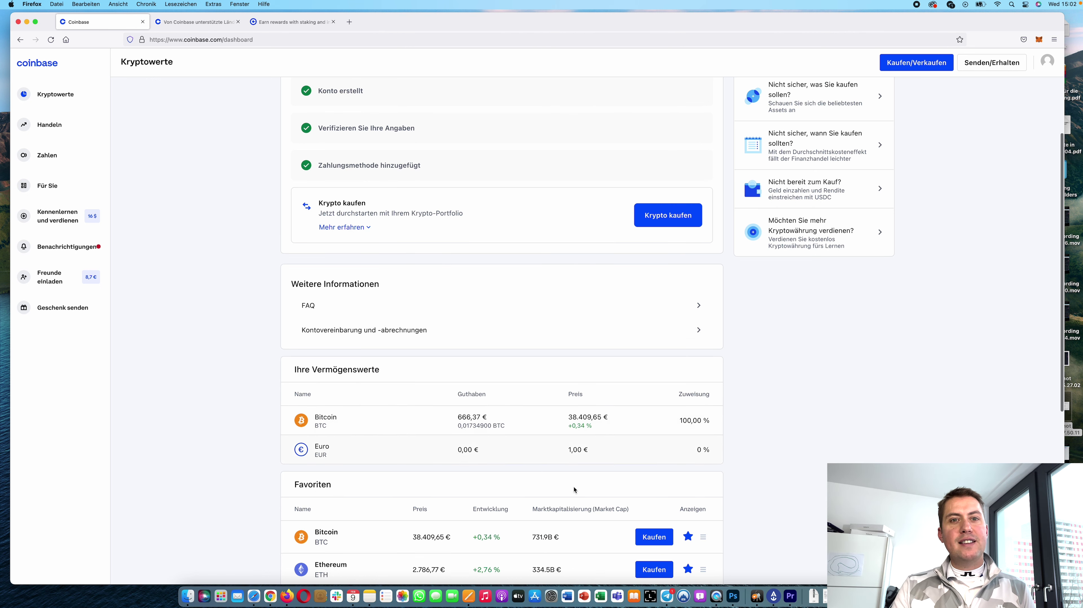
pyautogui.scroll(-3, 561, 472)
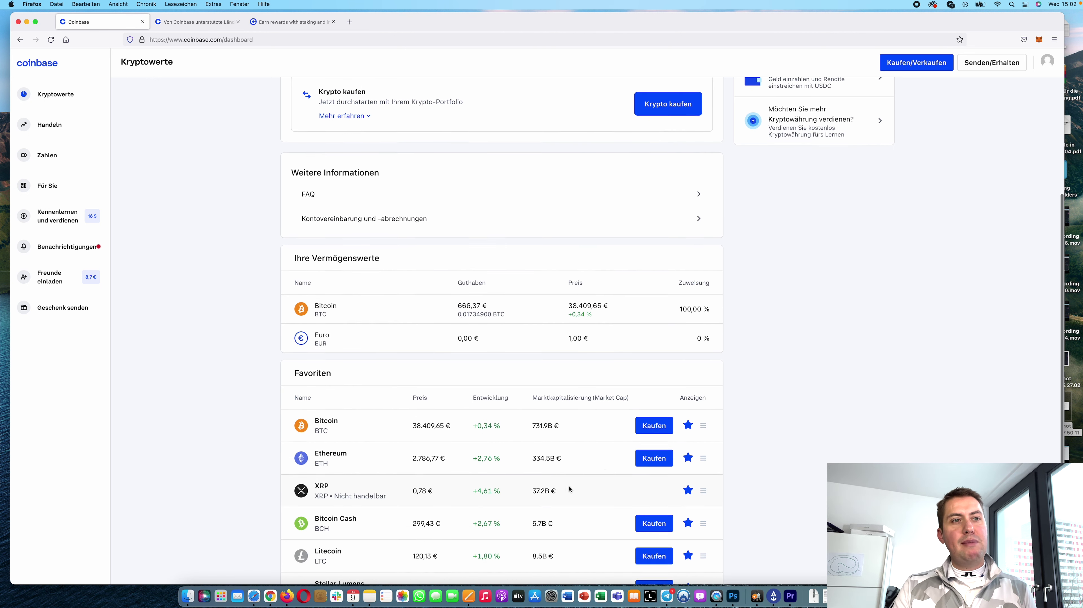
pyautogui.click(651, 424)
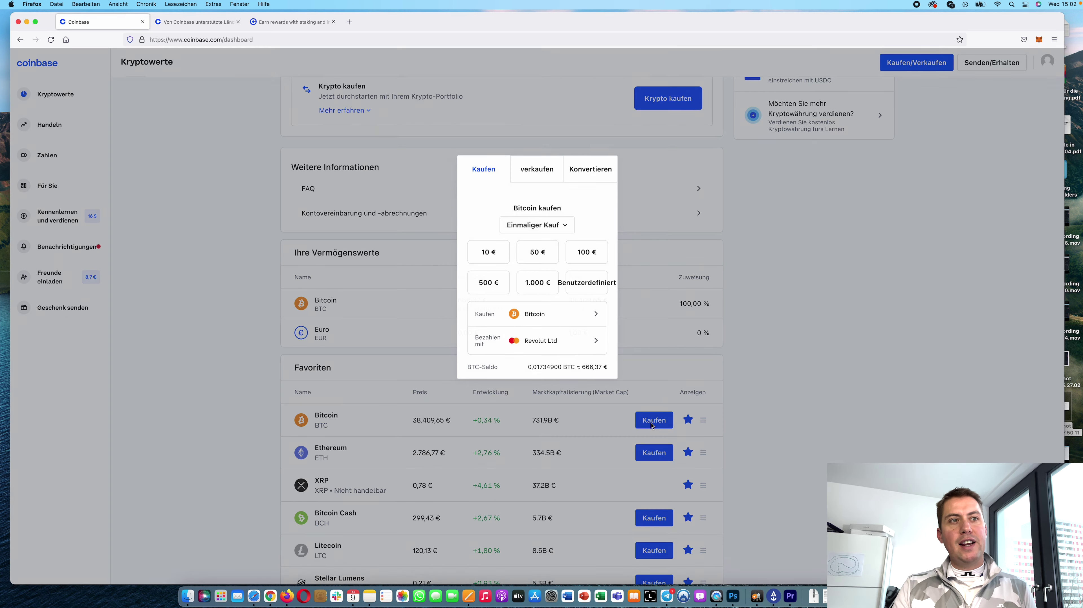
pyautogui.click(235, 359)
pyautogui.scroll(4, 53, 128)
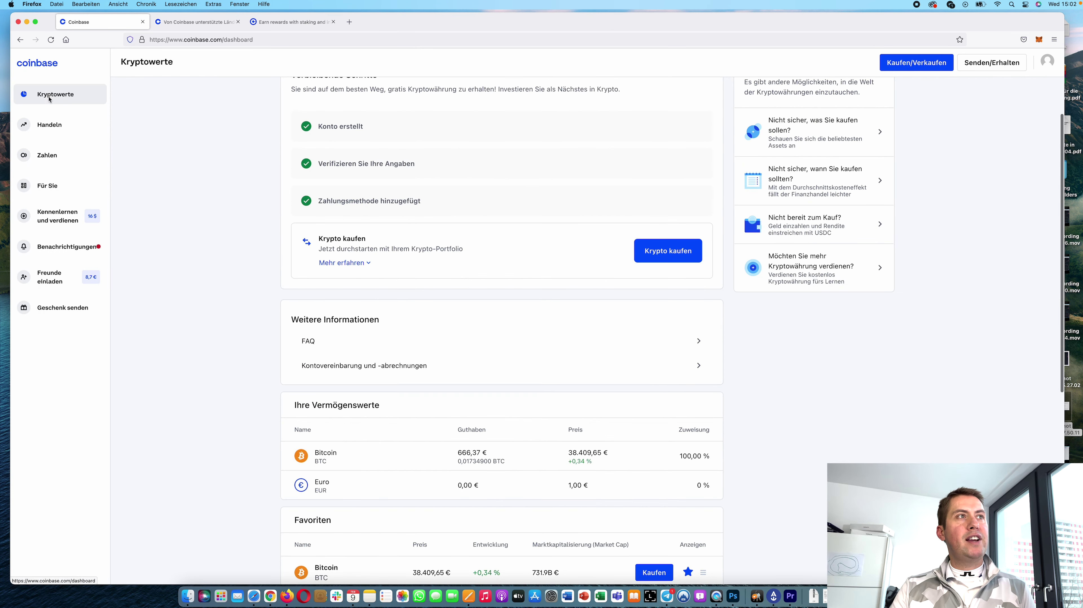
# Open a purchase form from the trading page and review its recurring purchase options, leaving it on Einmaliger Kauf
pyautogui.click(49, 124)
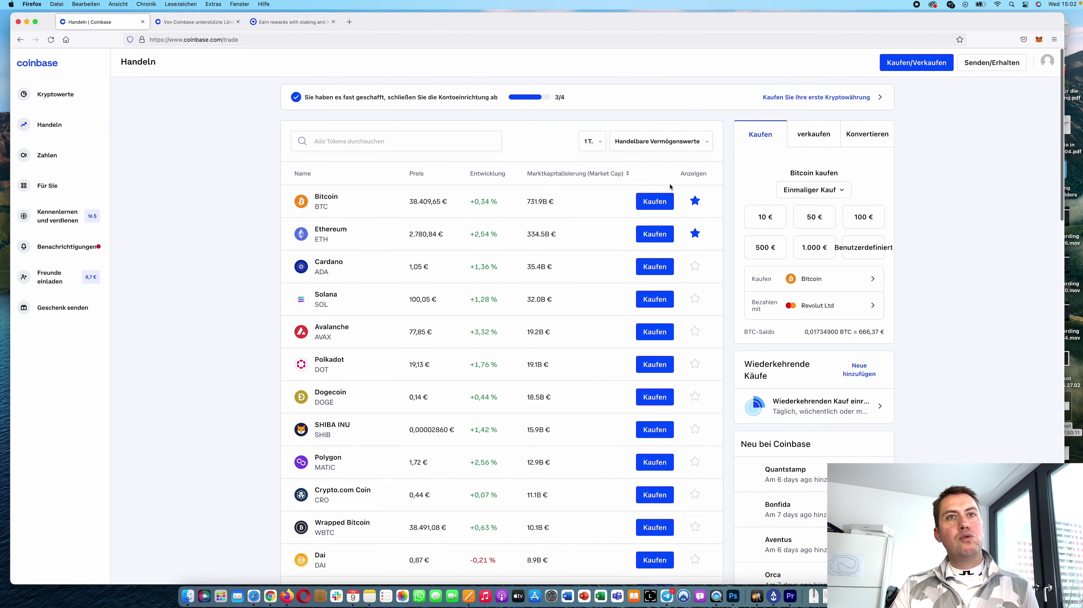
pyautogui.click(640, 237)
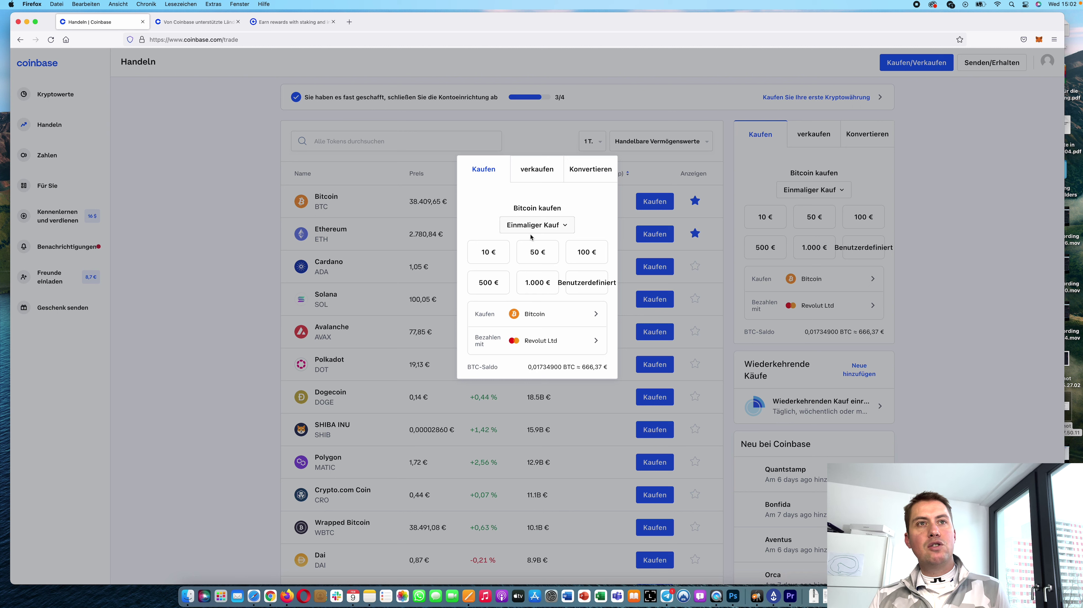
pyautogui.click(532, 225)
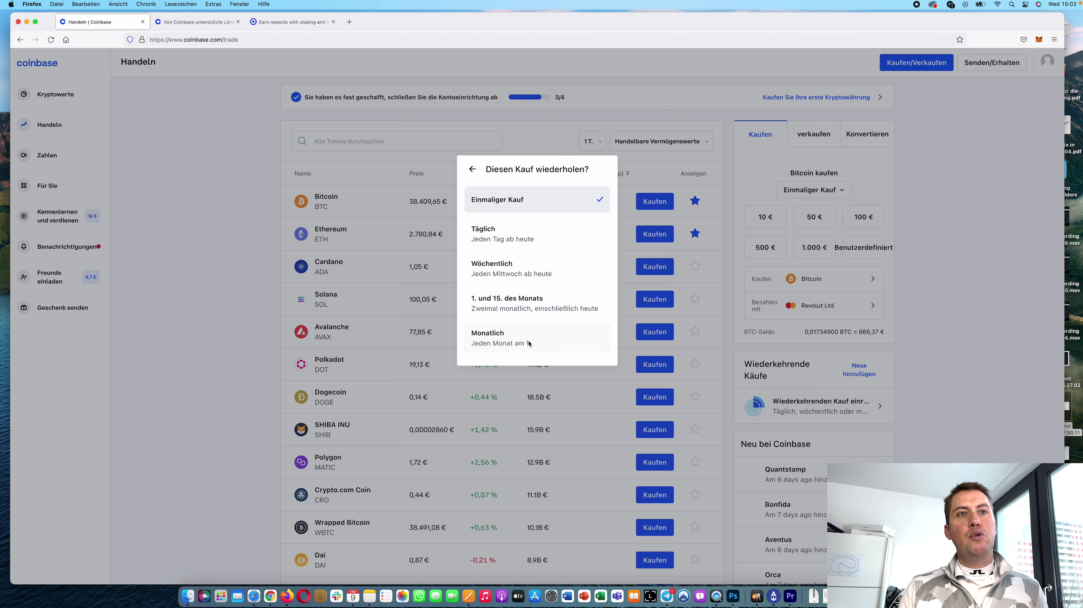
pyautogui.click(473, 170)
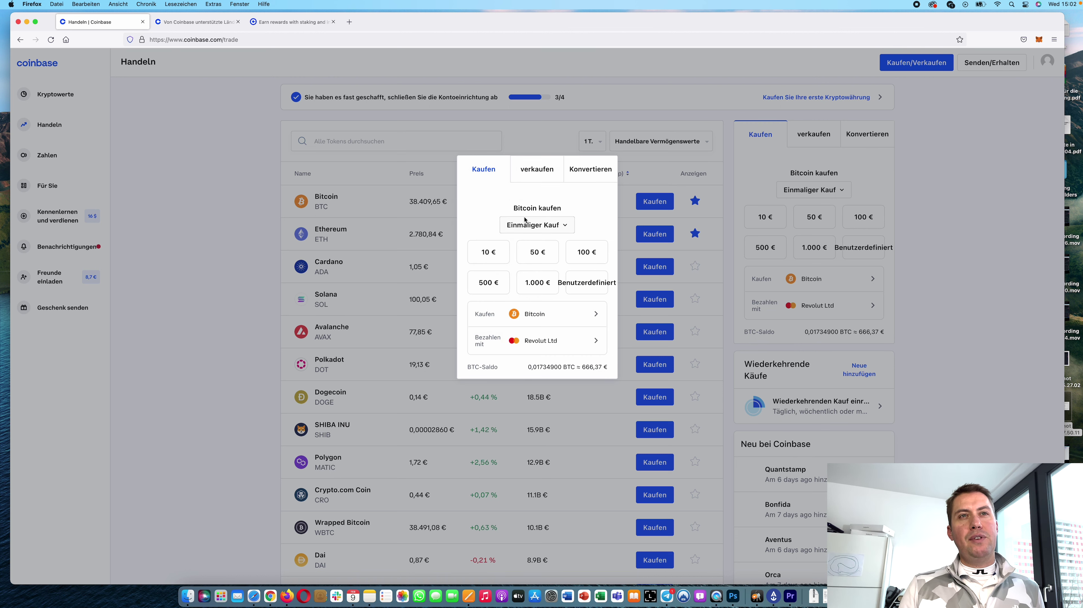
# Preview a one-time Bitcoin purchase for a custom amount of 600 €, then go back without buying
pyautogui.click(569, 277)
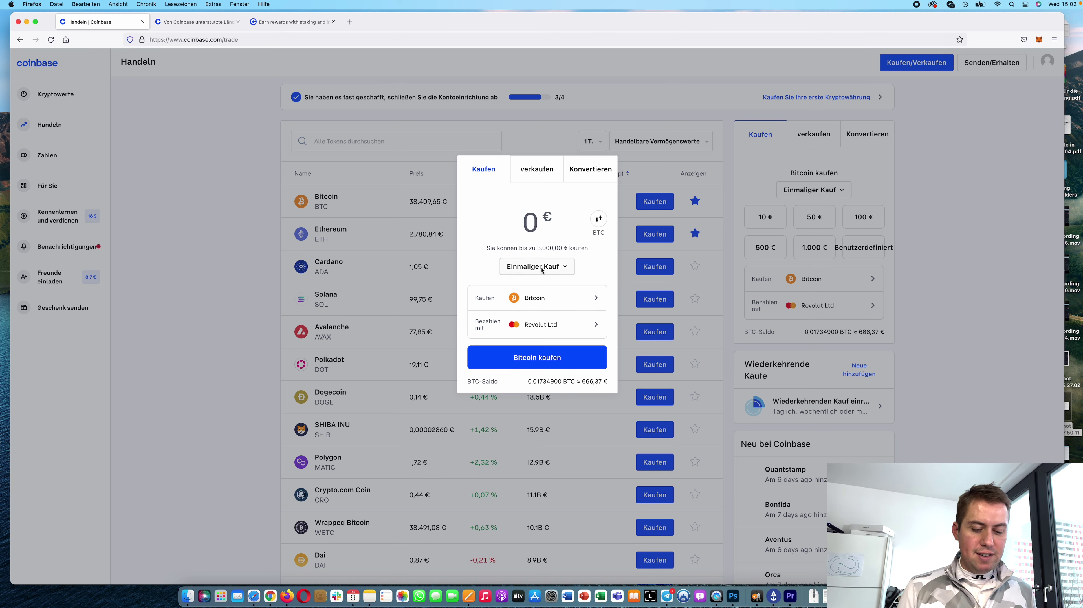
pyautogui.write('600')
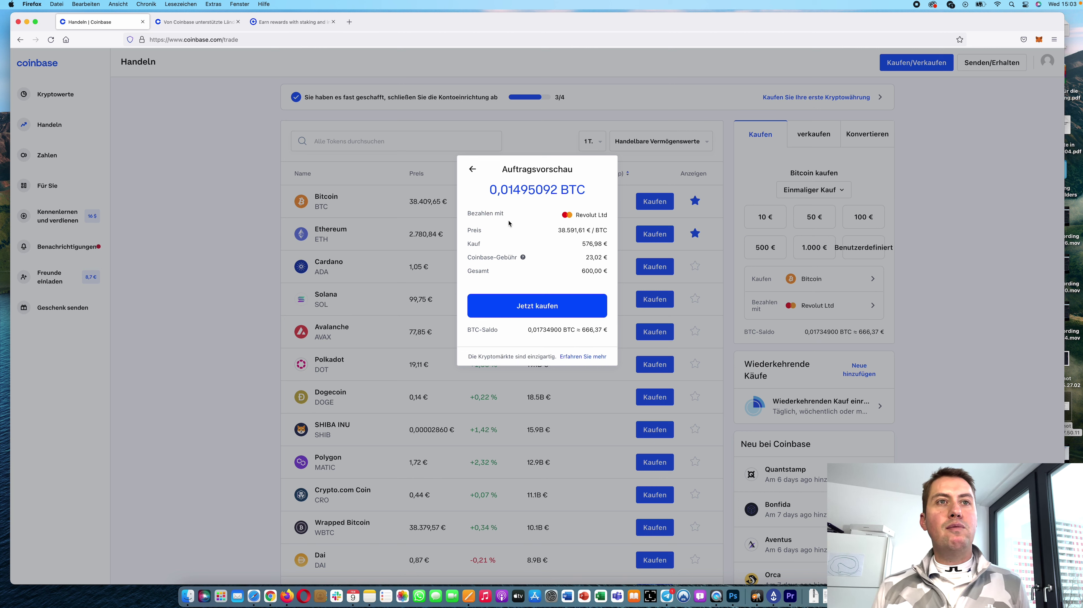
pyautogui.click(472, 169)
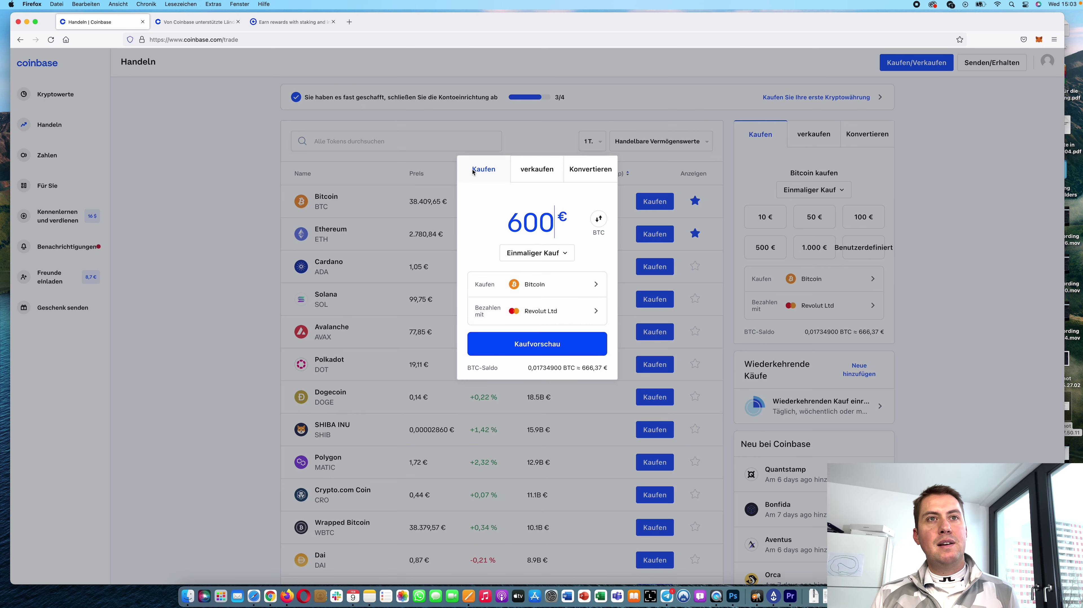
# Preview selling the entire Bitcoin balance to the Euro Wallet with the amount shown in BTC, then go back without selling
pyautogui.click(543, 171)
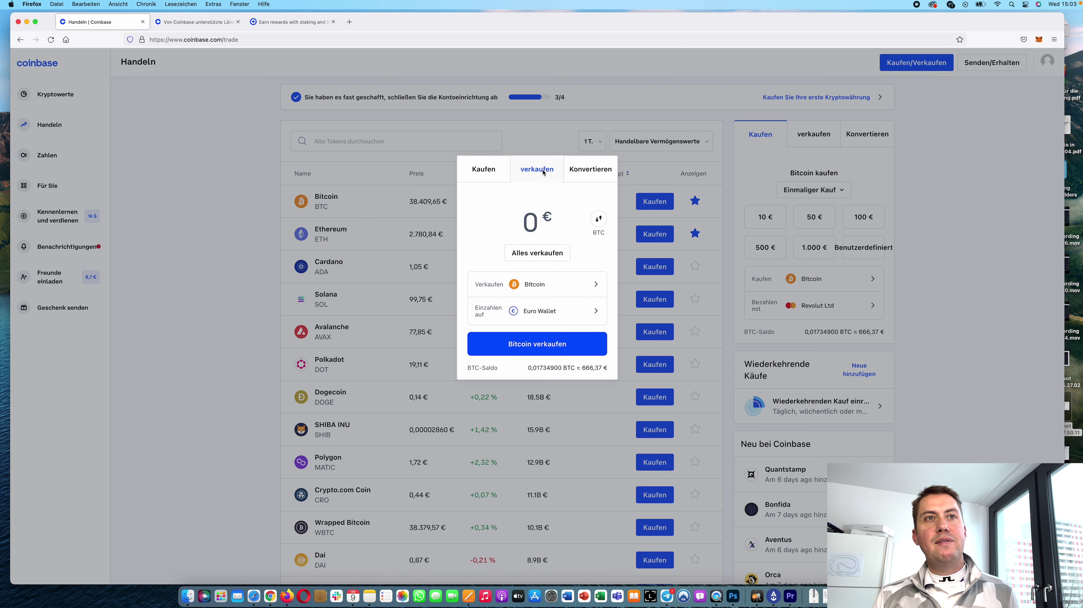
pyautogui.click(596, 225)
pyautogui.click(555, 254)
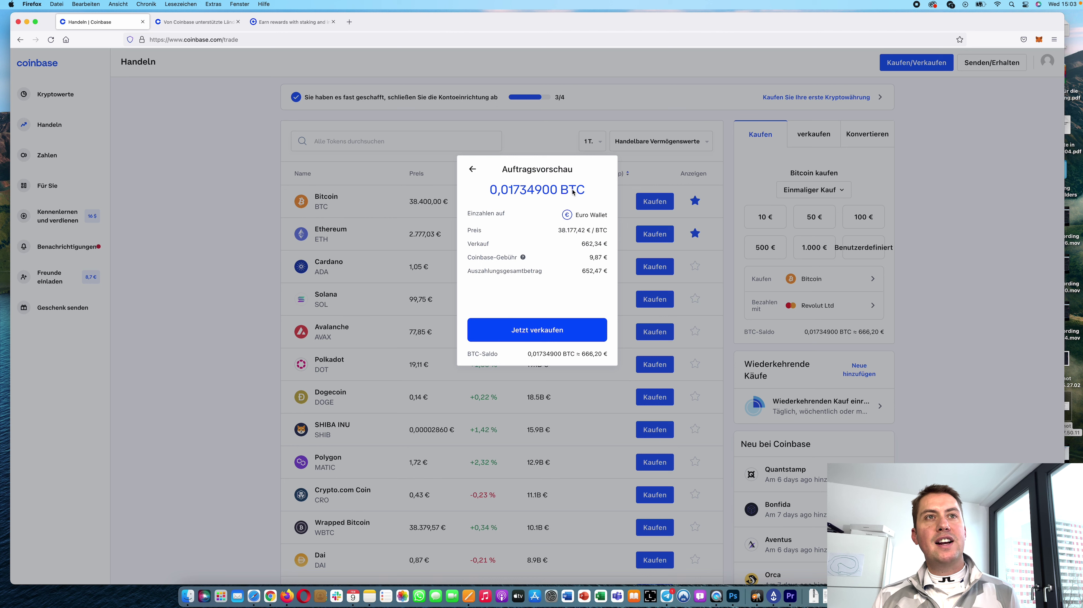
pyautogui.click(472, 169)
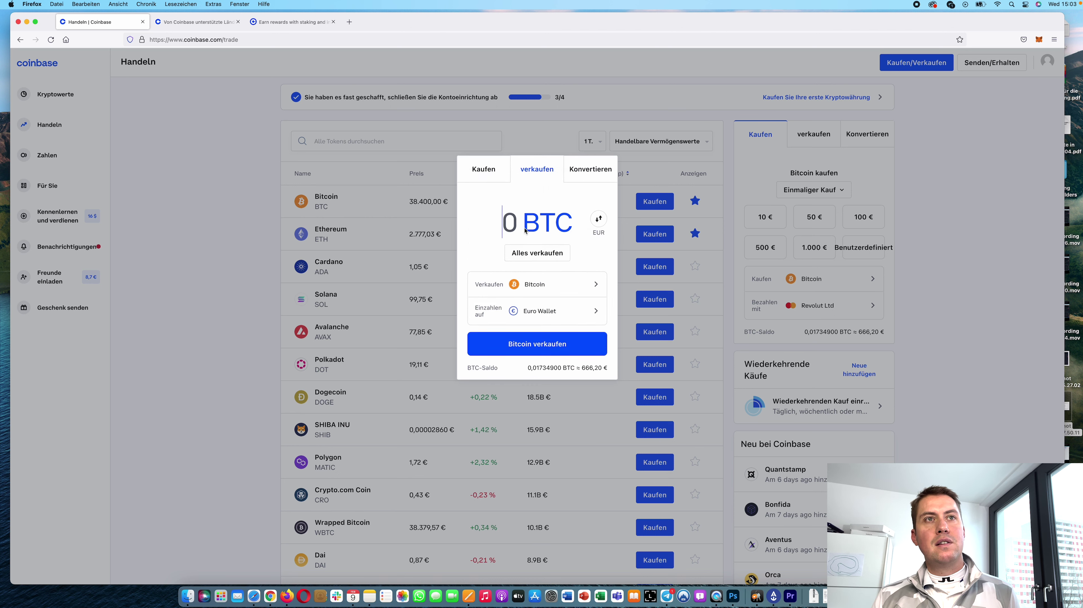
# Preview converting the entire Bitcoin balance to Ethereum, then go back without converting
pyautogui.click(590, 174)
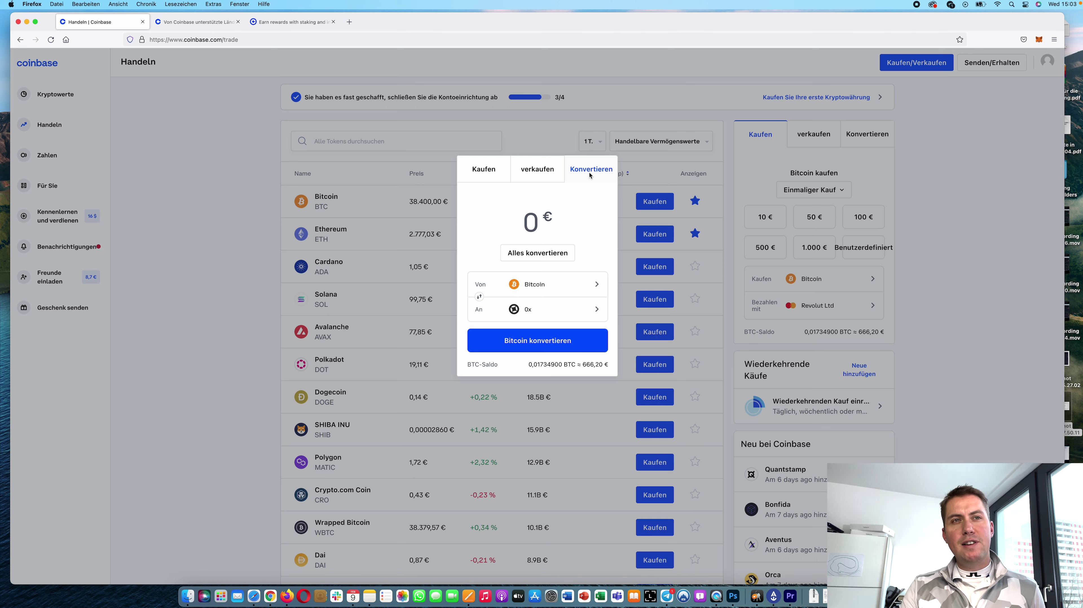
pyautogui.click(570, 308)
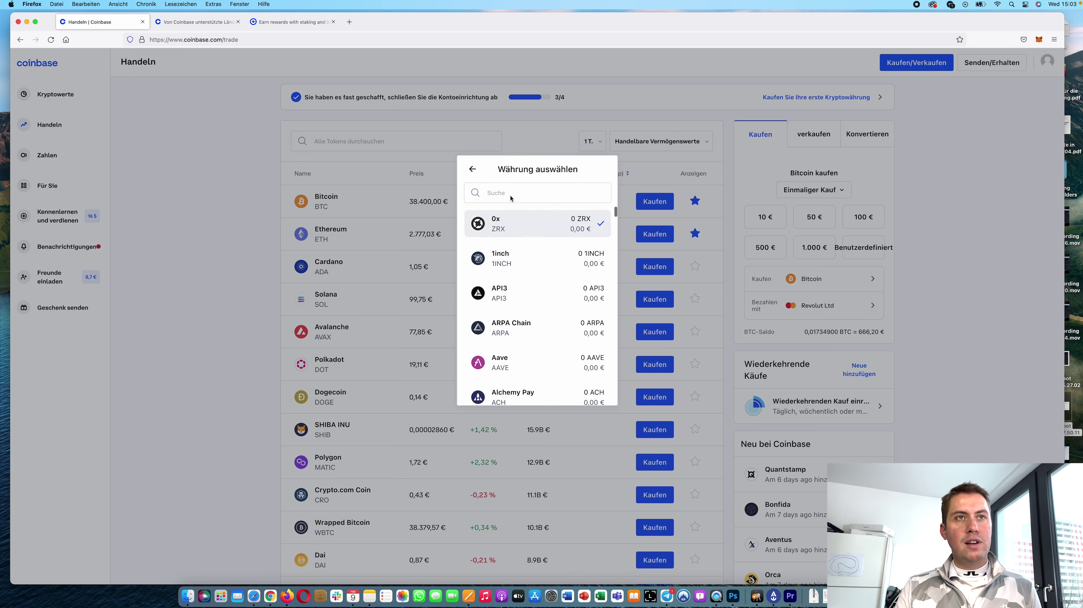
pyautogui.write('ethere')
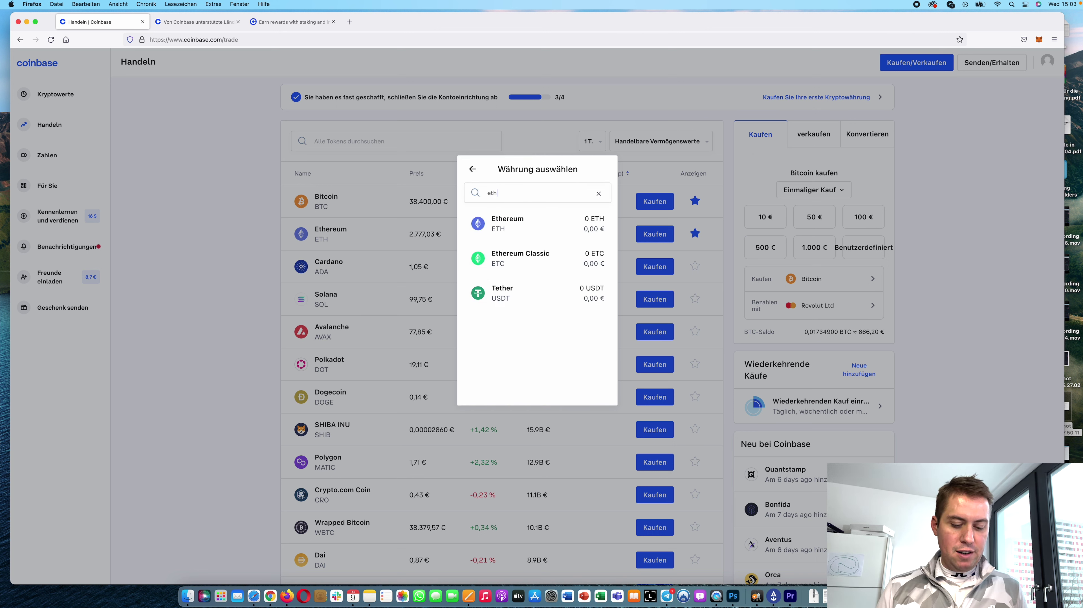
pyautogui.click(520, 219)
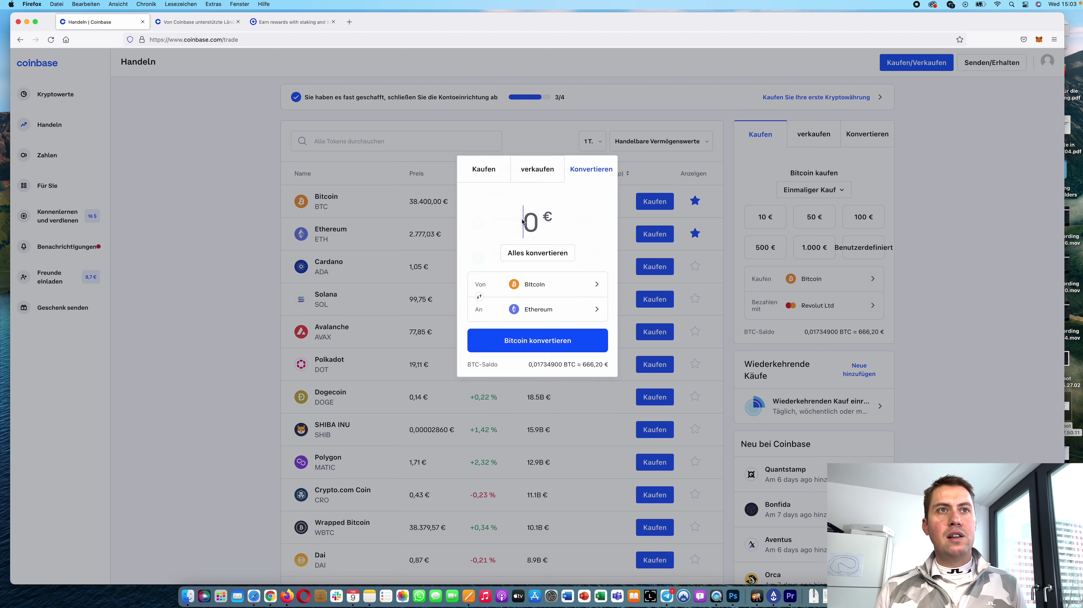
pyautogui.click(537, 253)
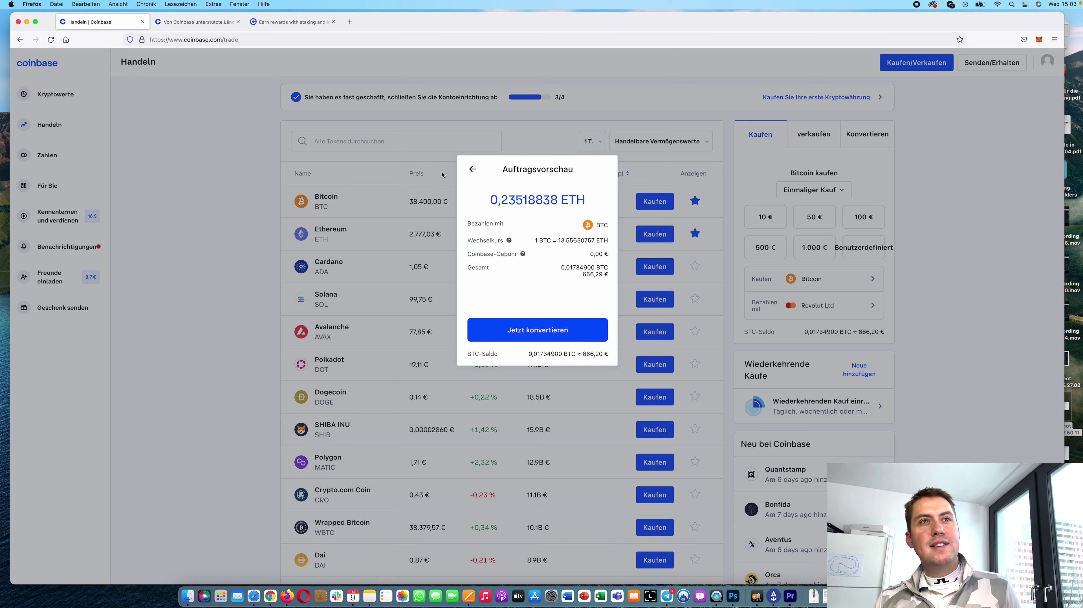
pyautogui.click(472, 170)
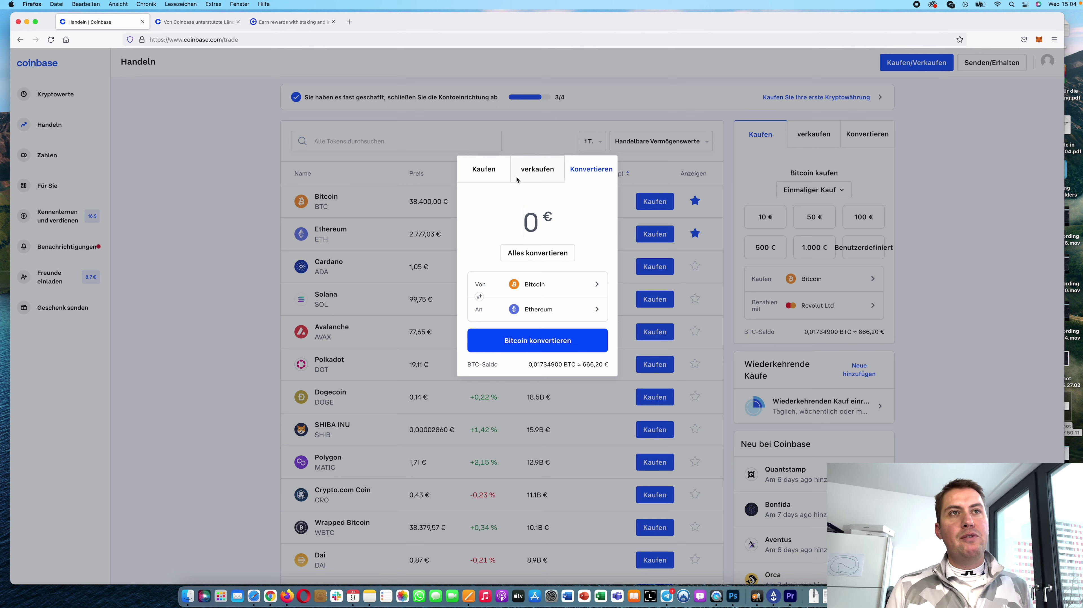
# Change the Bitcoin purchase amount to 100 €, preview the order, and close the form without buying
pyautogui.click(488, 170)
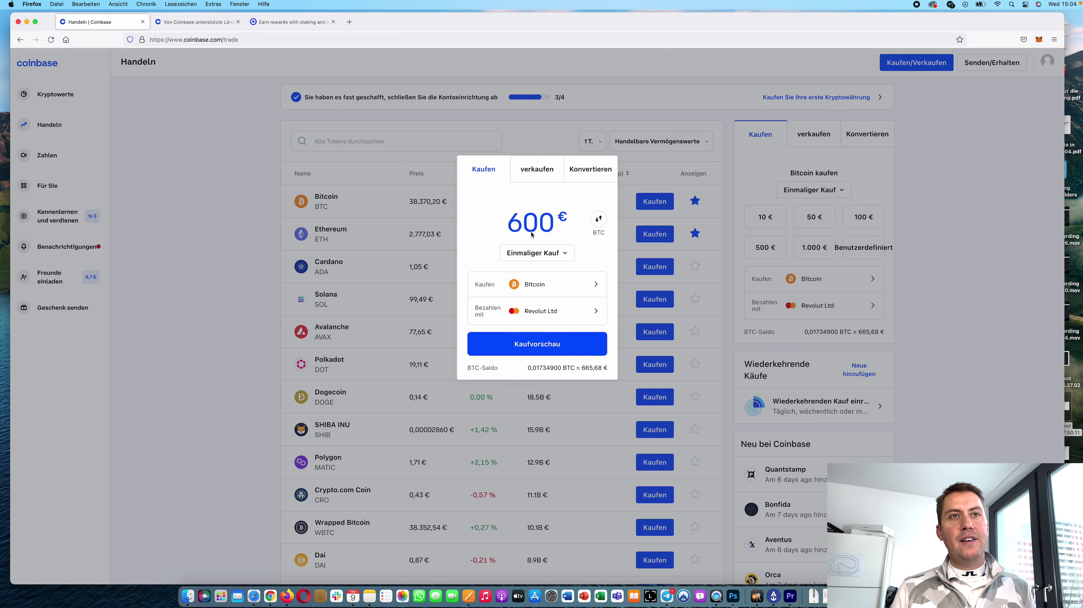
pyautogui.press('BackSpace')
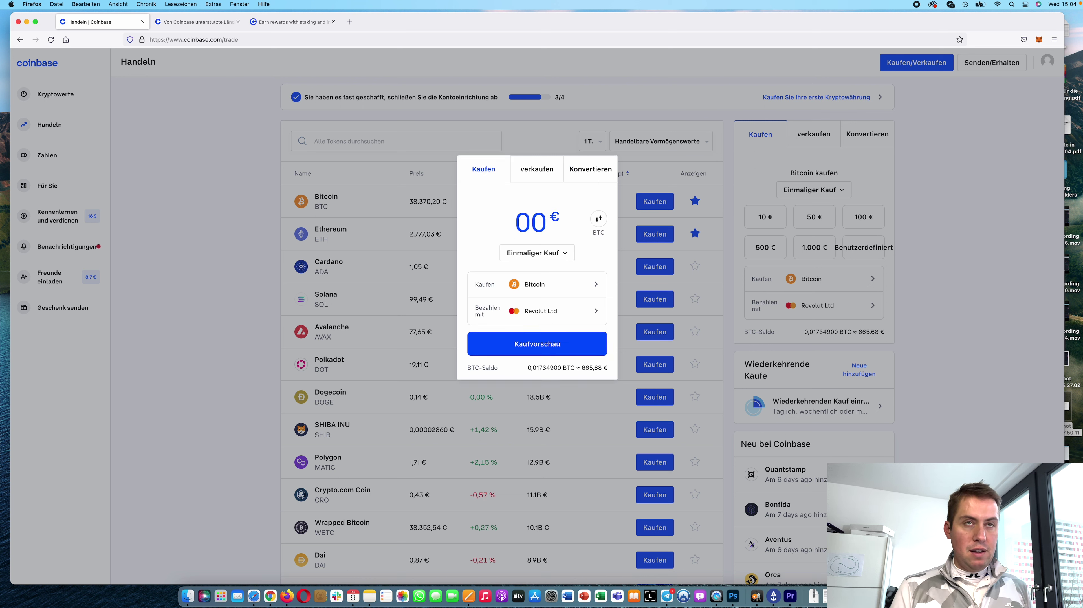
pyautogui.write('1')
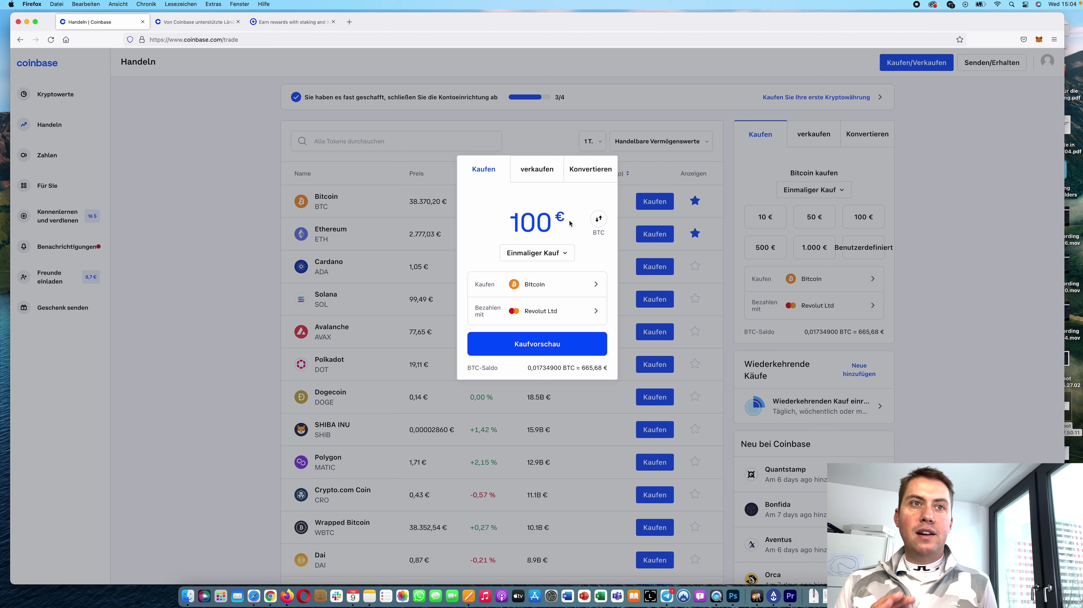
pyautogui.click(566, 352)
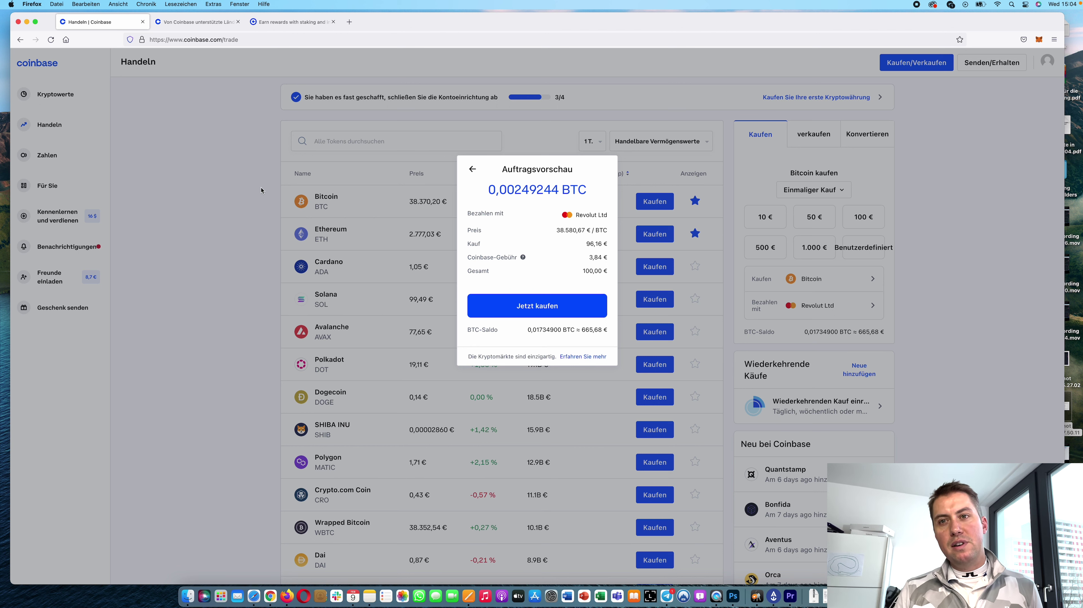
pyautogui.click(473, 170)
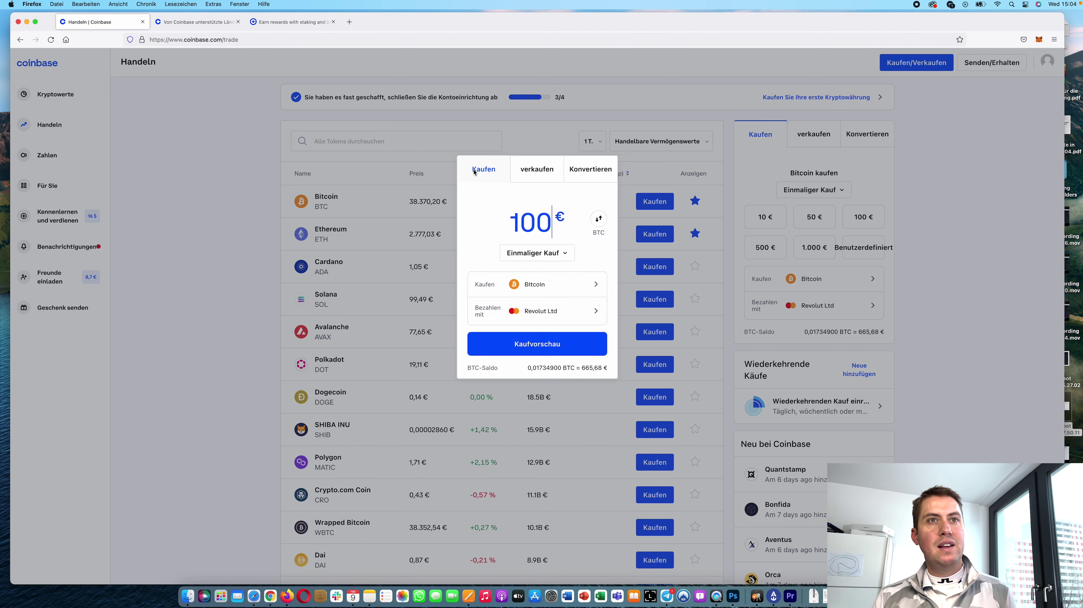
pyautogui.click(168, 185)
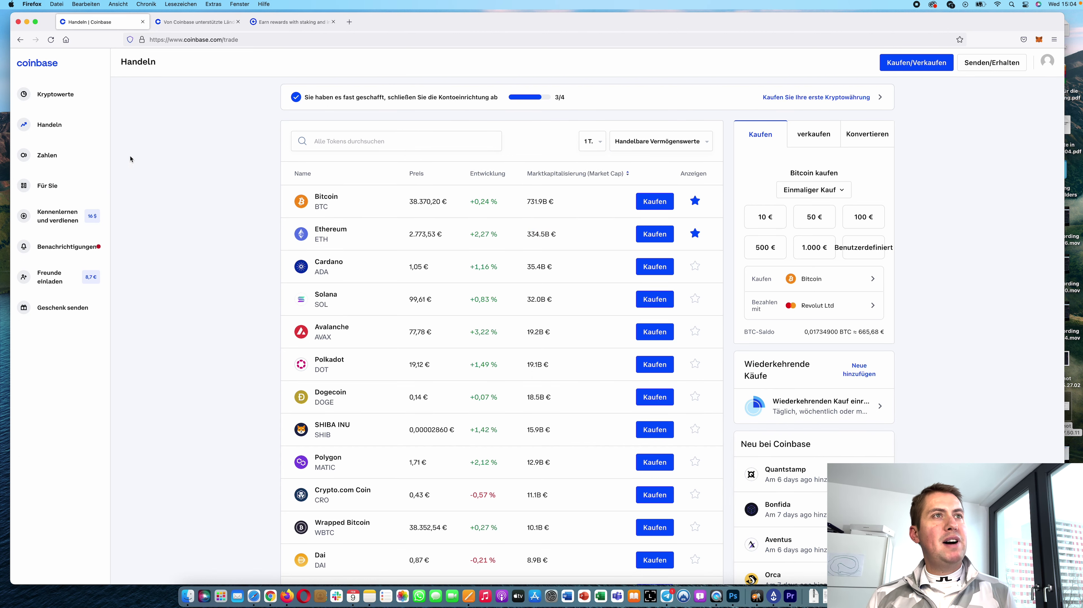
# Return to the Kryptowerte dashboard and view the Bitcoin and Euro holdings
pyautogui.click(64, 94)
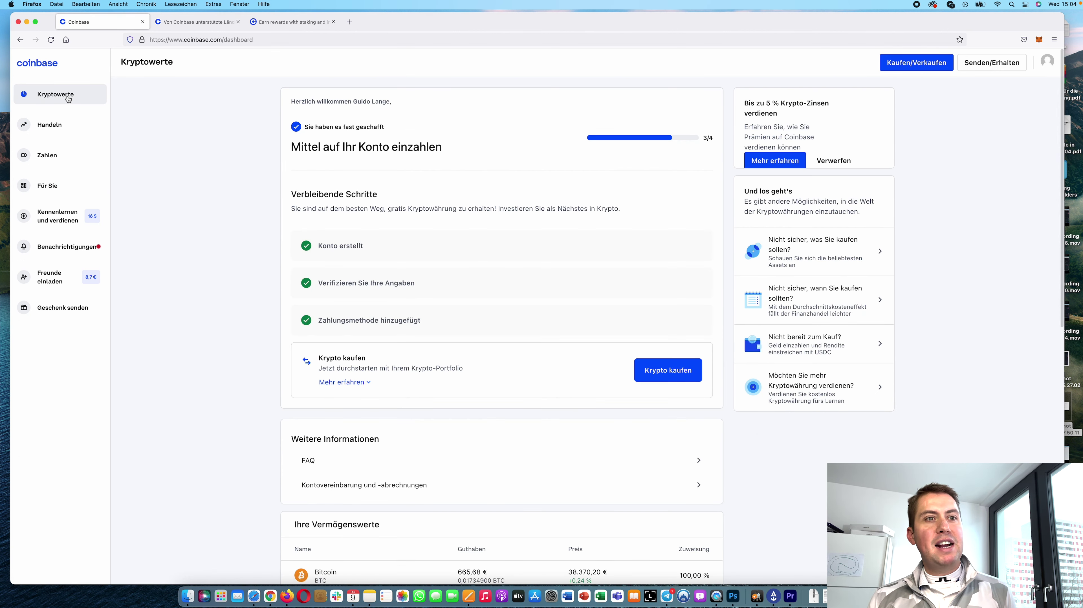
pyautogui.scroll(-5, 325, 280)
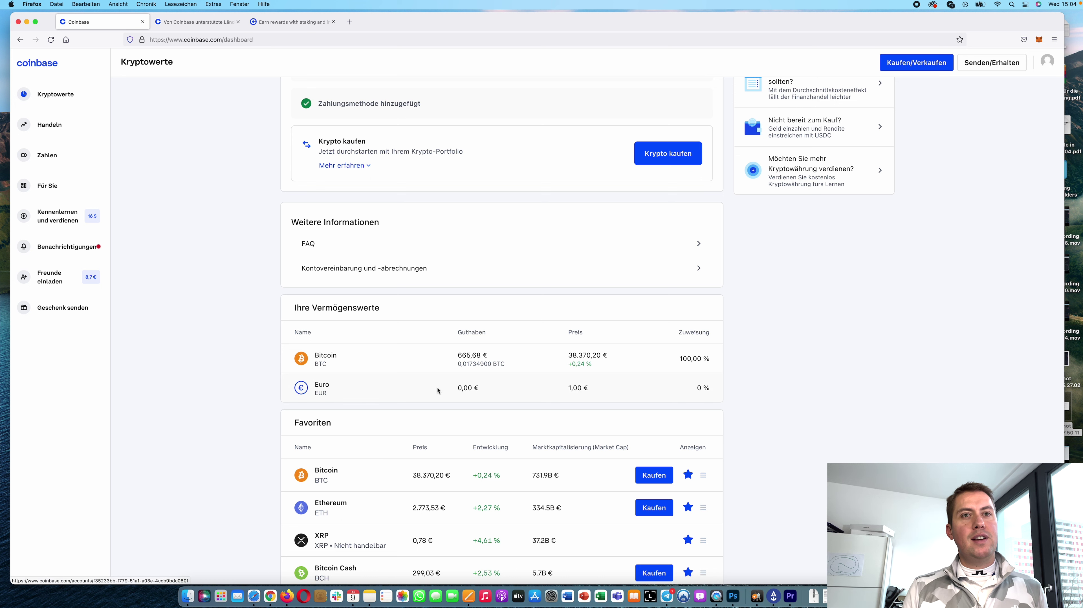
# Open the Euro wallet and view the SEPA deposit details
pyautogui.click(417, 390)
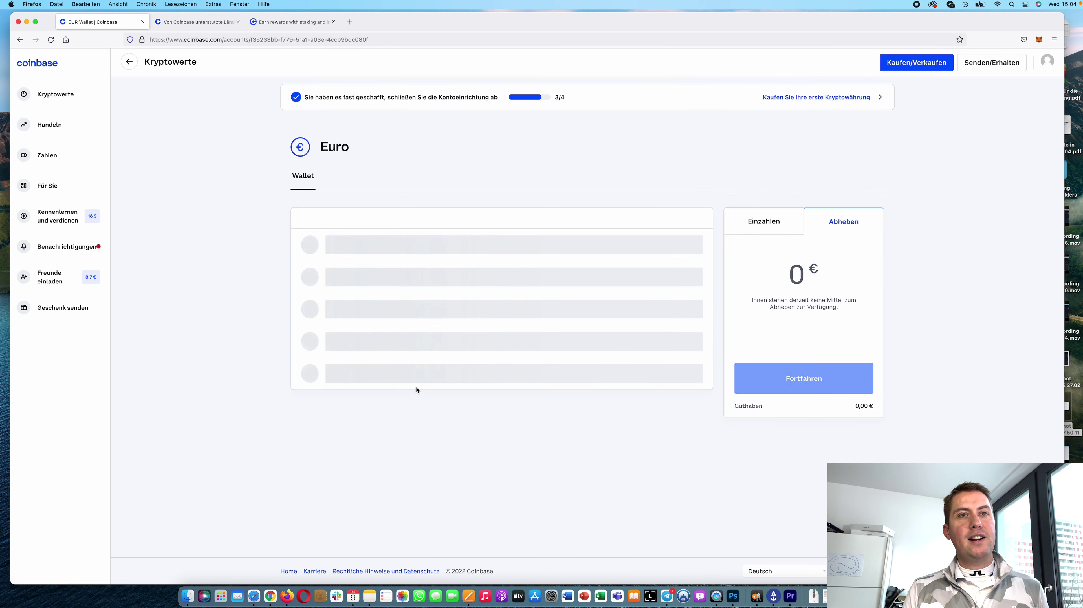
pyautogui.click(785, 232)
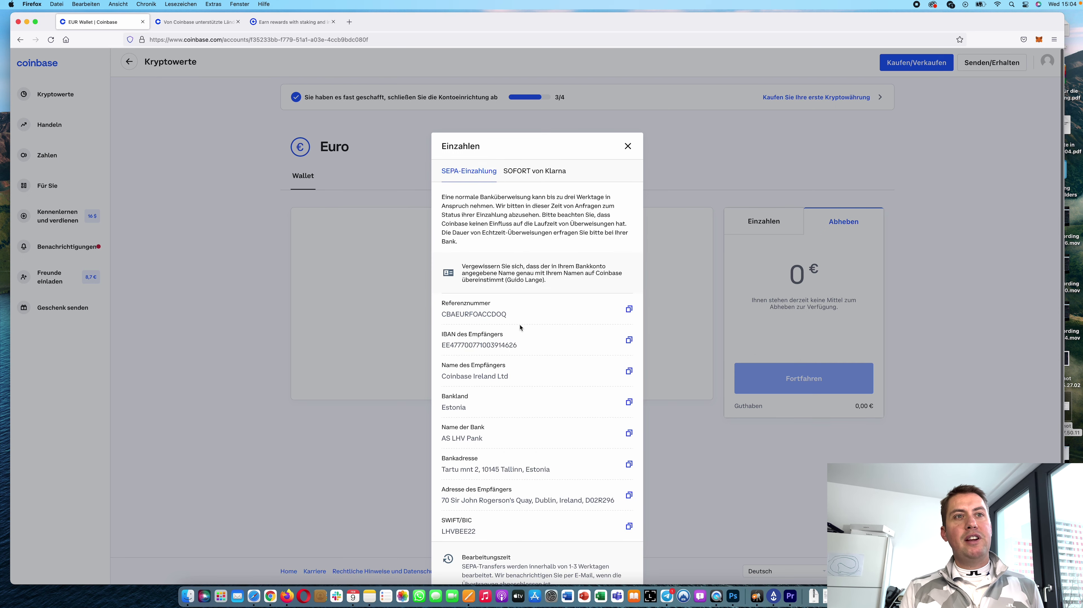
pyautogui.scroll(-2, 519, 328)
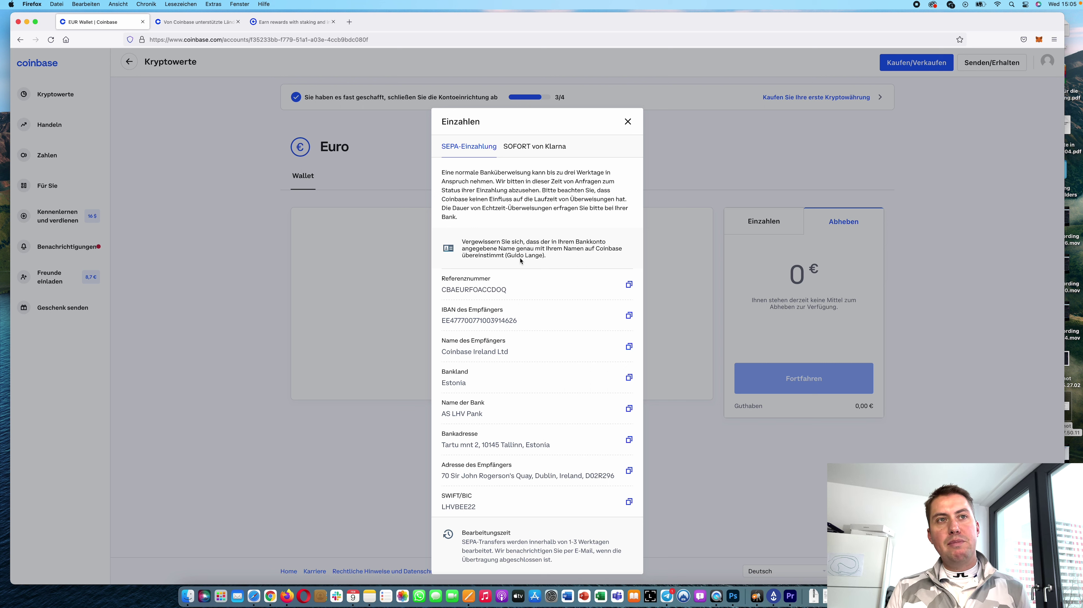
# Preview a 1000 EUR deposit to the EUR Wallet through SOFORT von Klarna, then cancel it and close the deposit form
pyautogui.click(533, 149)
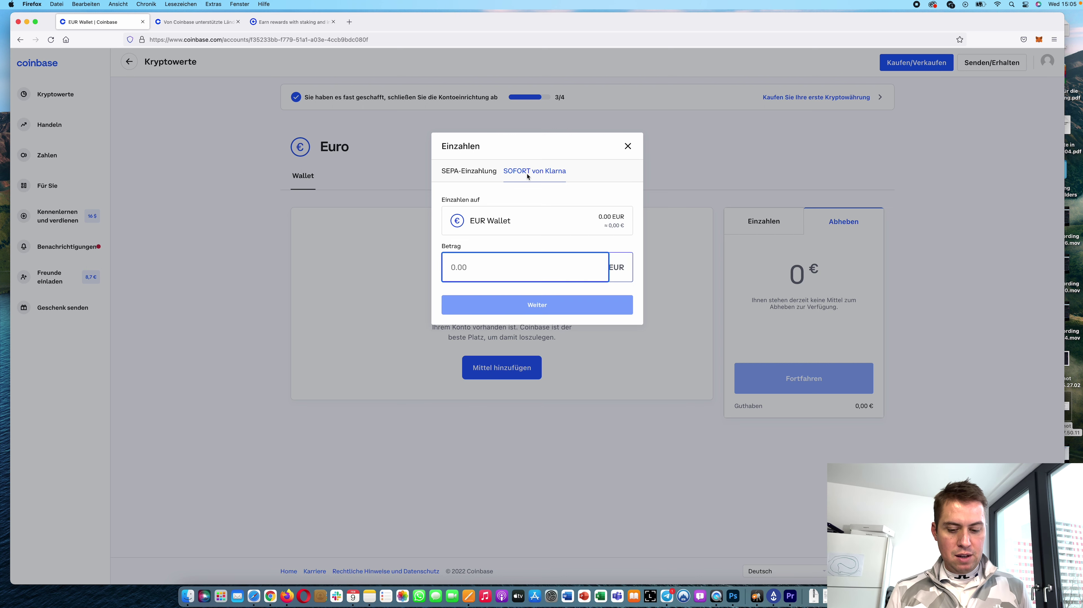
pyautogui.write('1000')
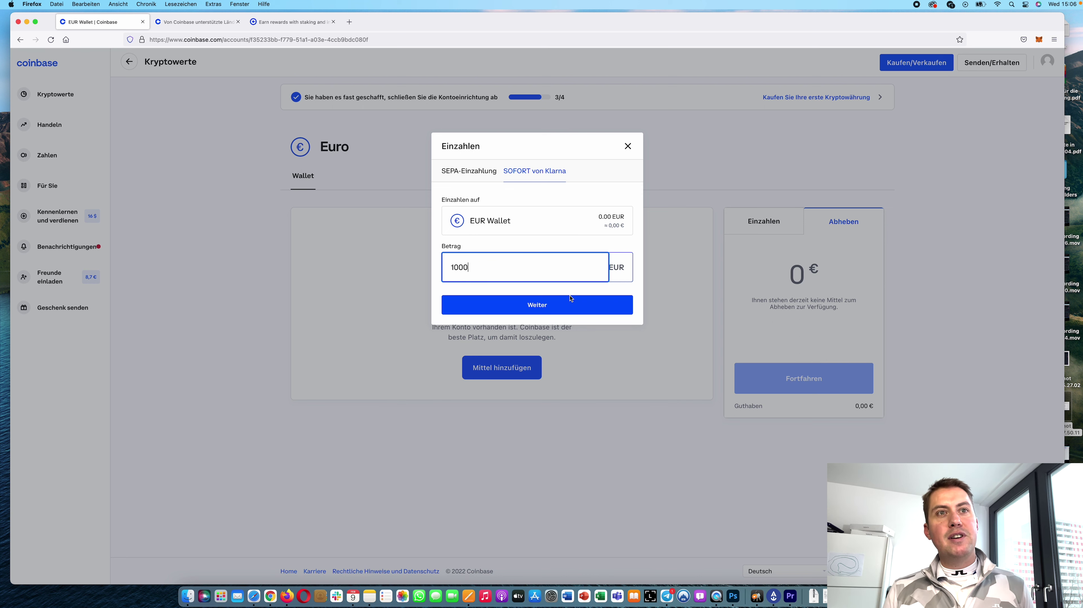
pyautogui.click(568, 301)
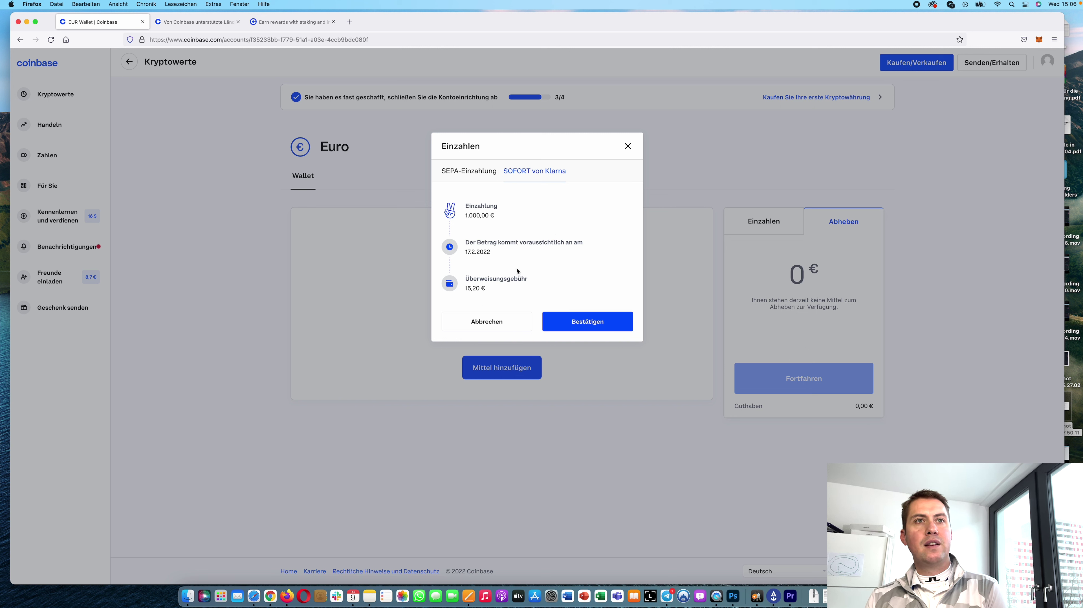
pyautogui.click(501, 323)
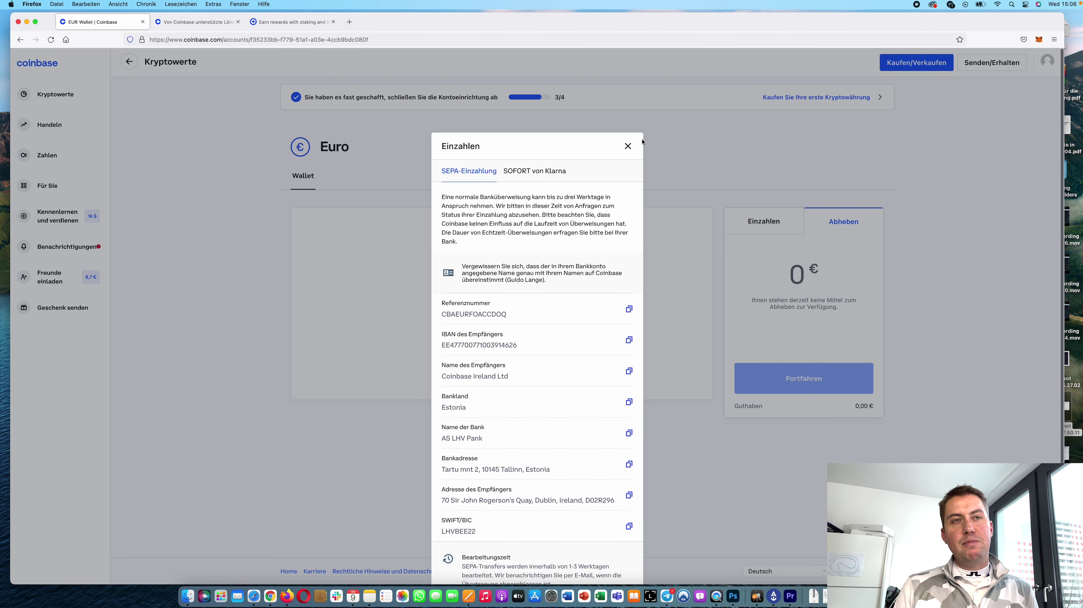
pyautogui.click(627, 147)
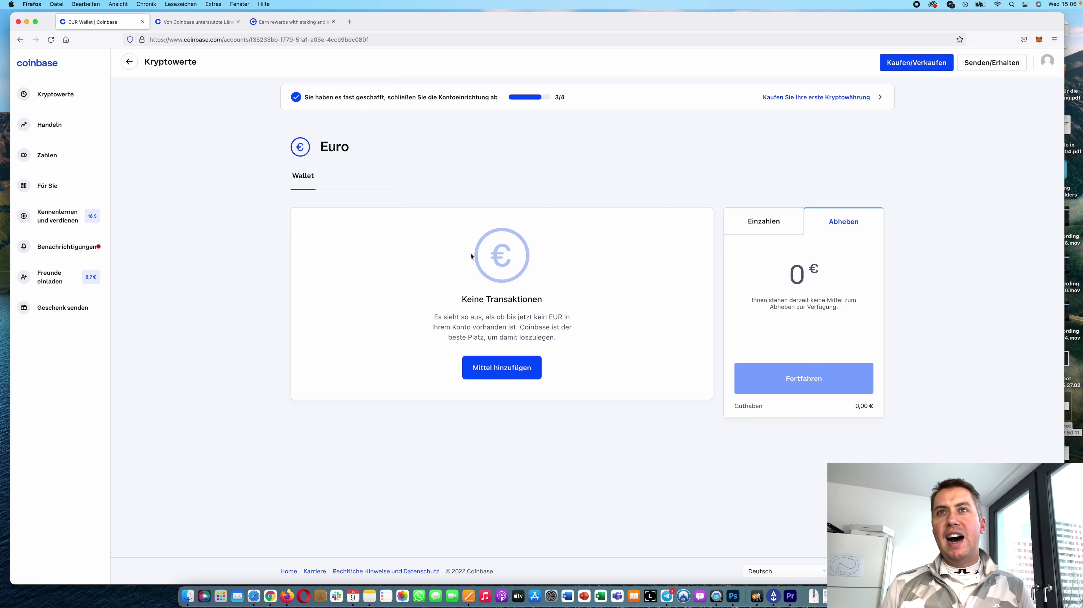
# Set up a 100 € Bitcoin transfer in the send form and go to the recipient field without filling it in
pyautogui.click(979, 68)
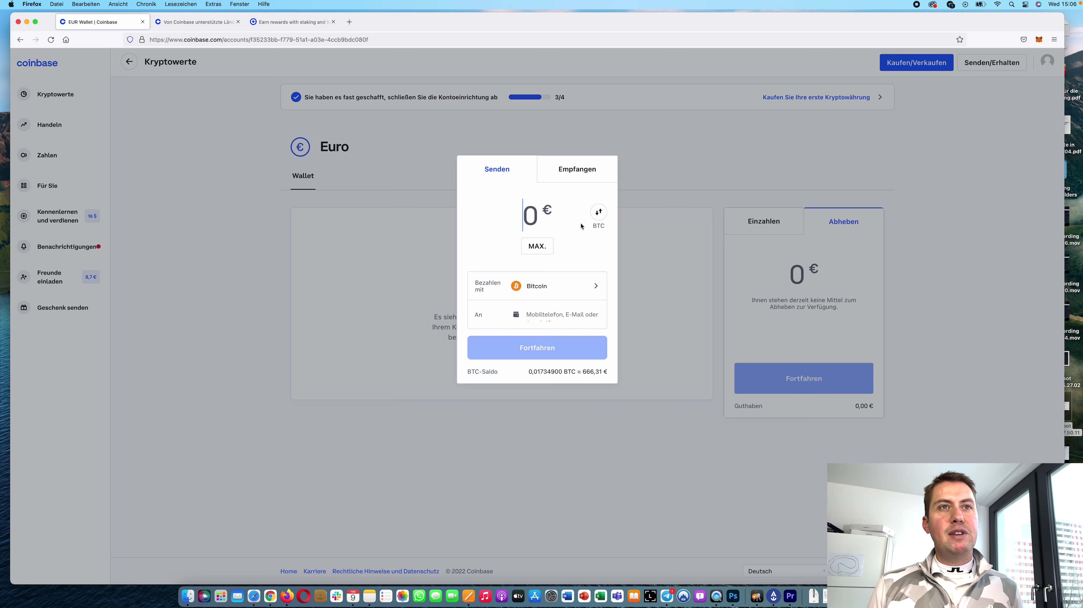
pyautogui.write('1')
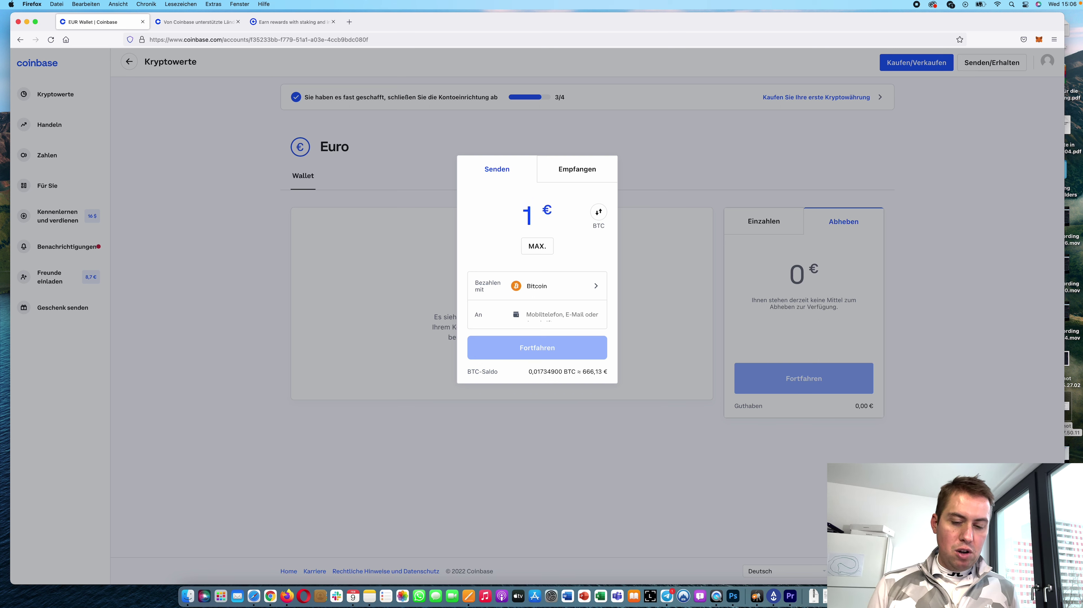
pyautogui.write('00')
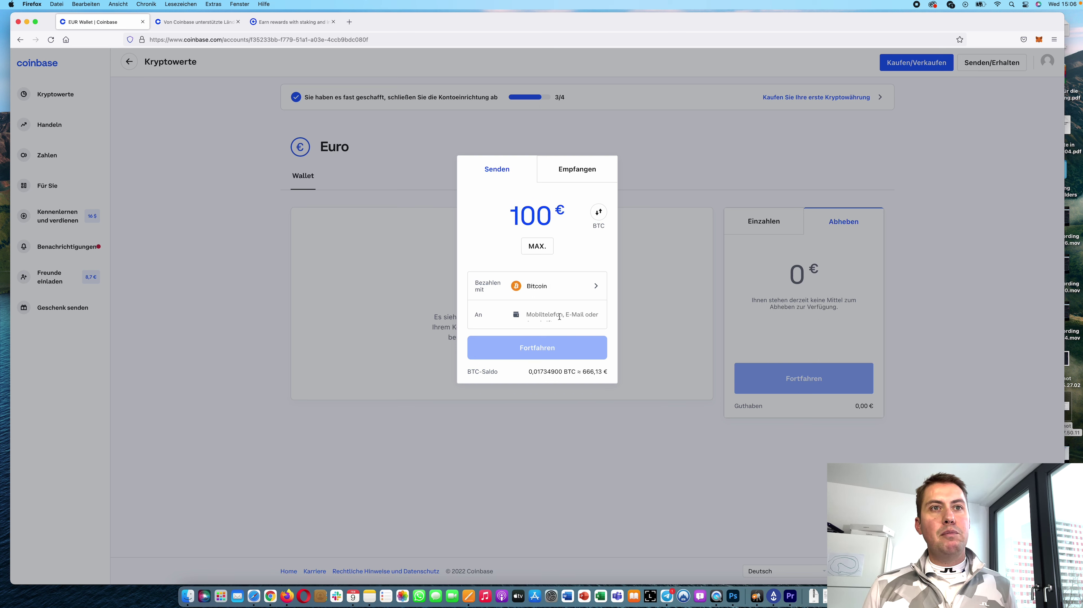
pyautogui.click(568, 322)
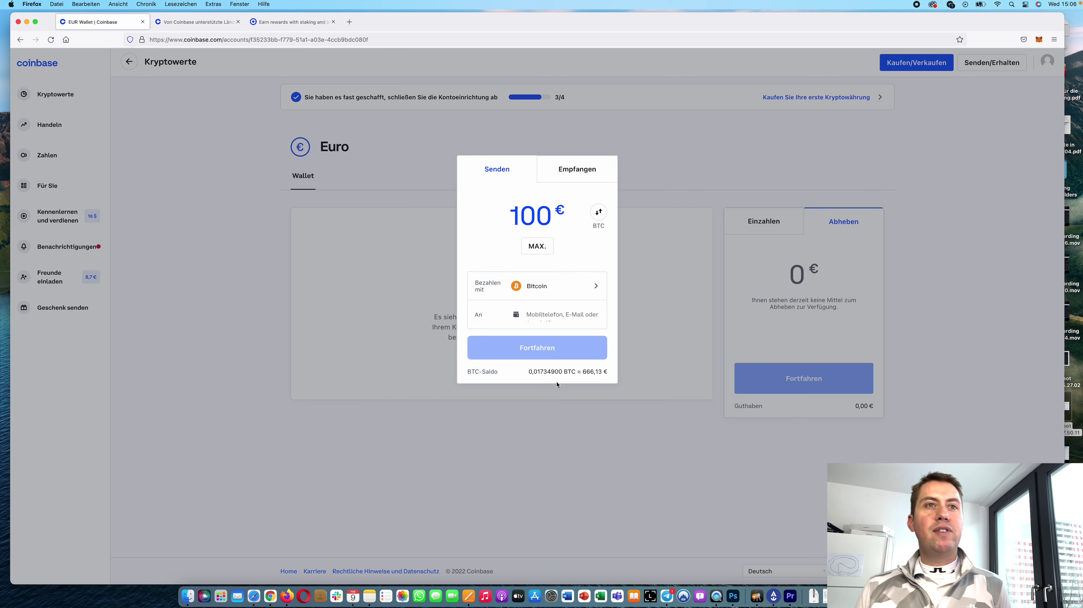
# Show the Bitcoin receiving address, copy it, and return to the send form before closing it without sending
pyautogui.click(577, 170)
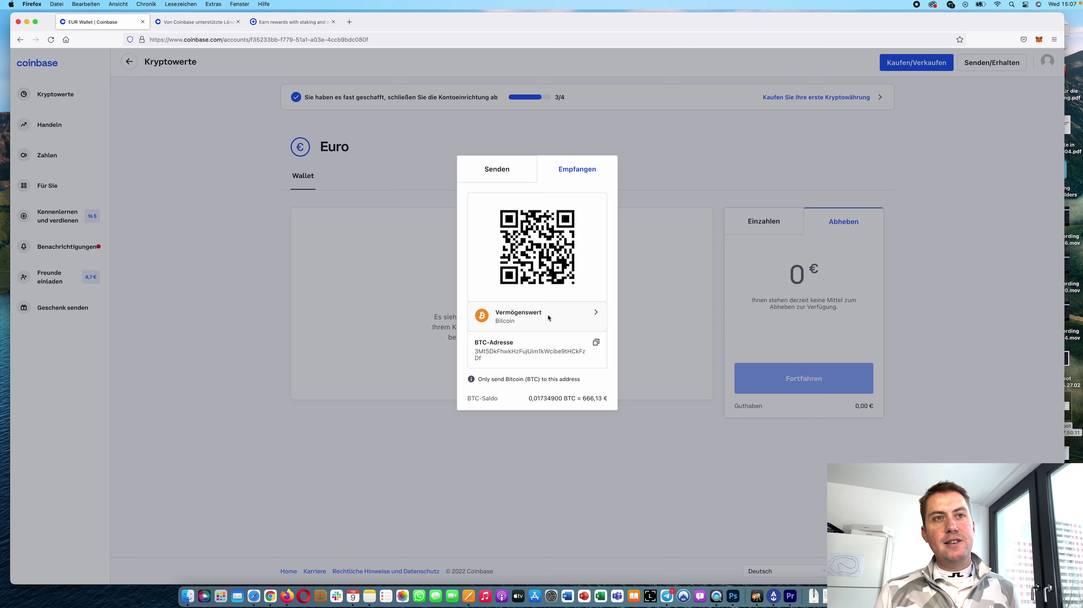
pyautogui.click(596, 343)
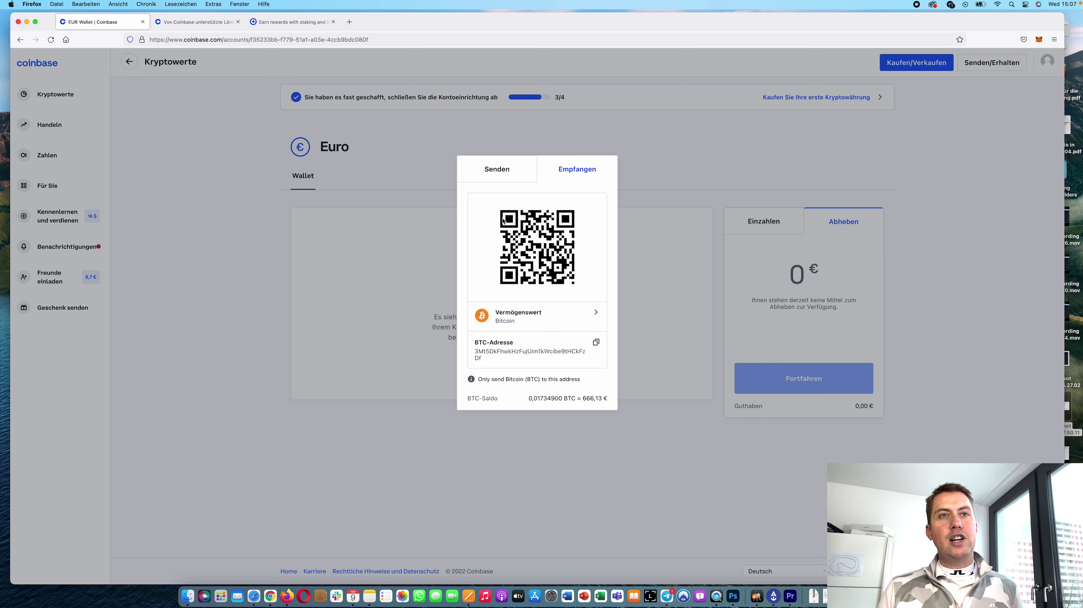
pyautogui.click(505, 178)
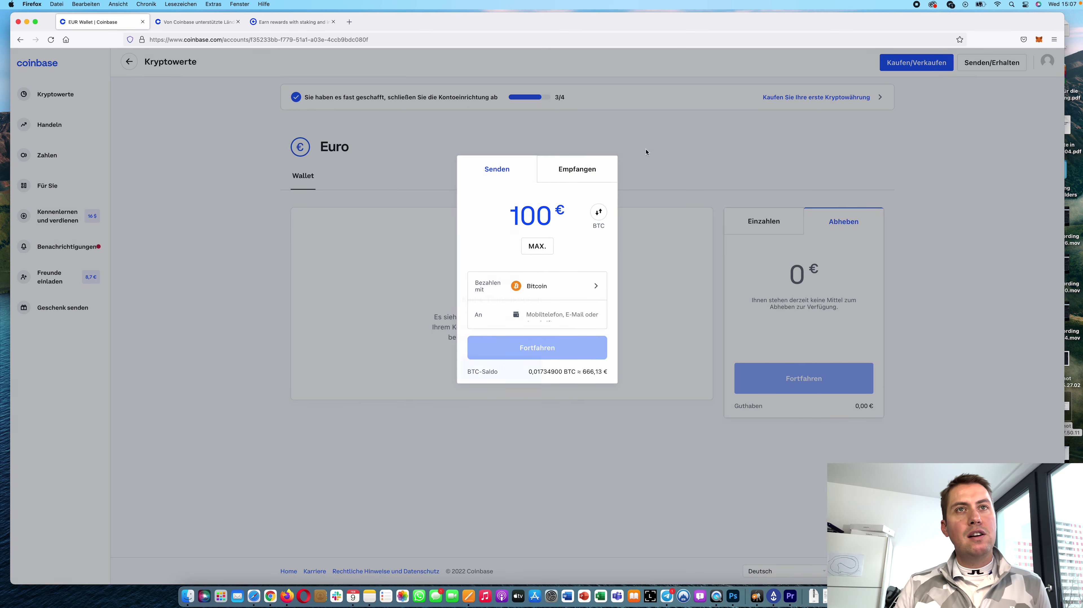
pyautogui.click(632, 166)
# Return to the Kryptowerte dashboard and browse the lessons offered under Kennenlernen und verdienen
pyautogui.click(65, 97)
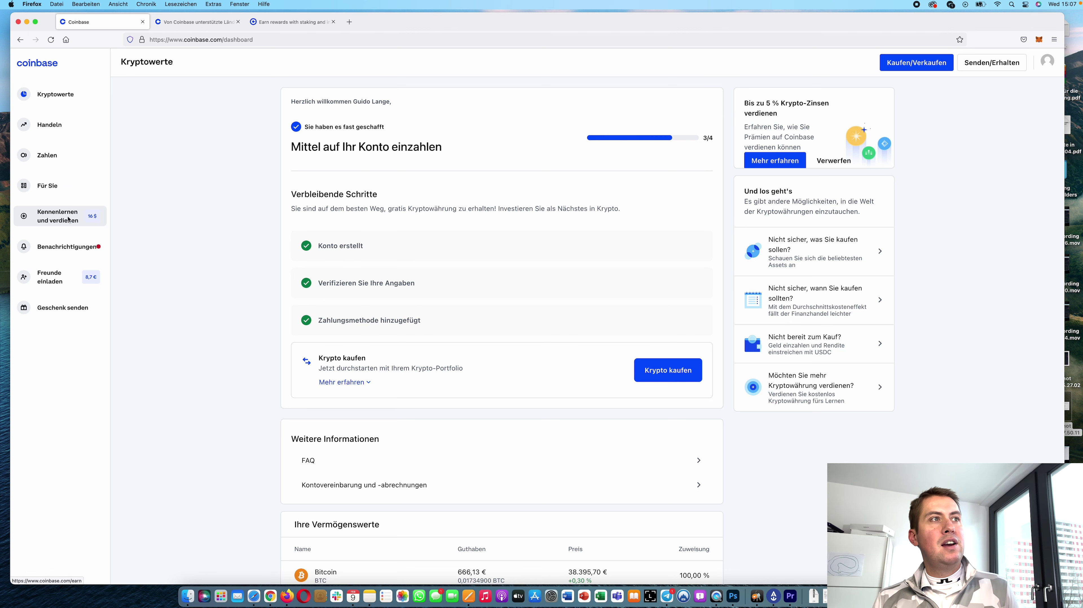
pyautogui.click(68, 219)
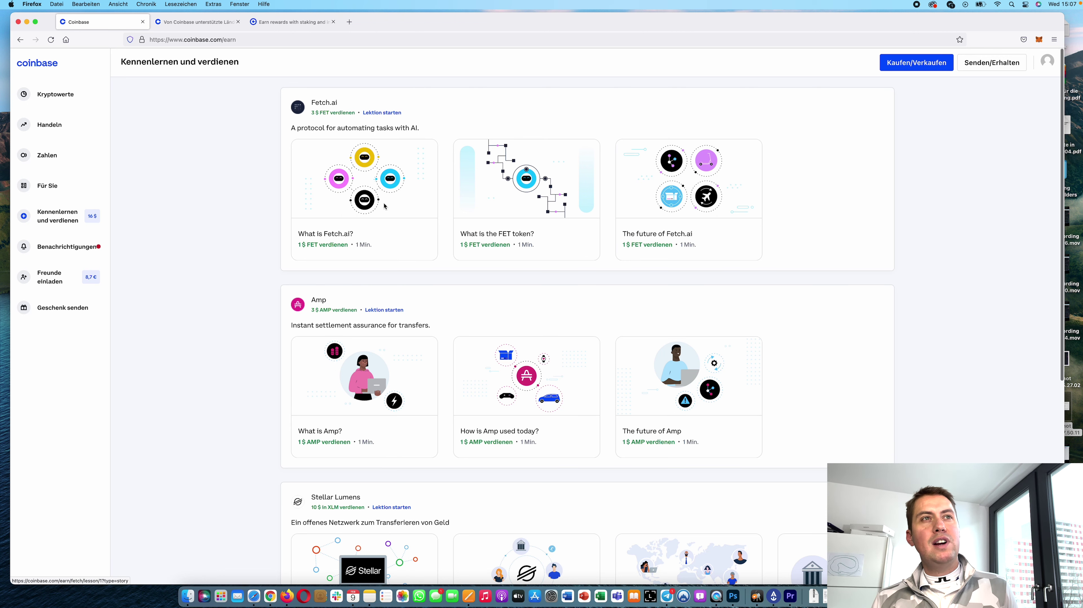
pyautogui.scroll(-3, 395, 268)
pyautogui.scroll(3, 395, 268)
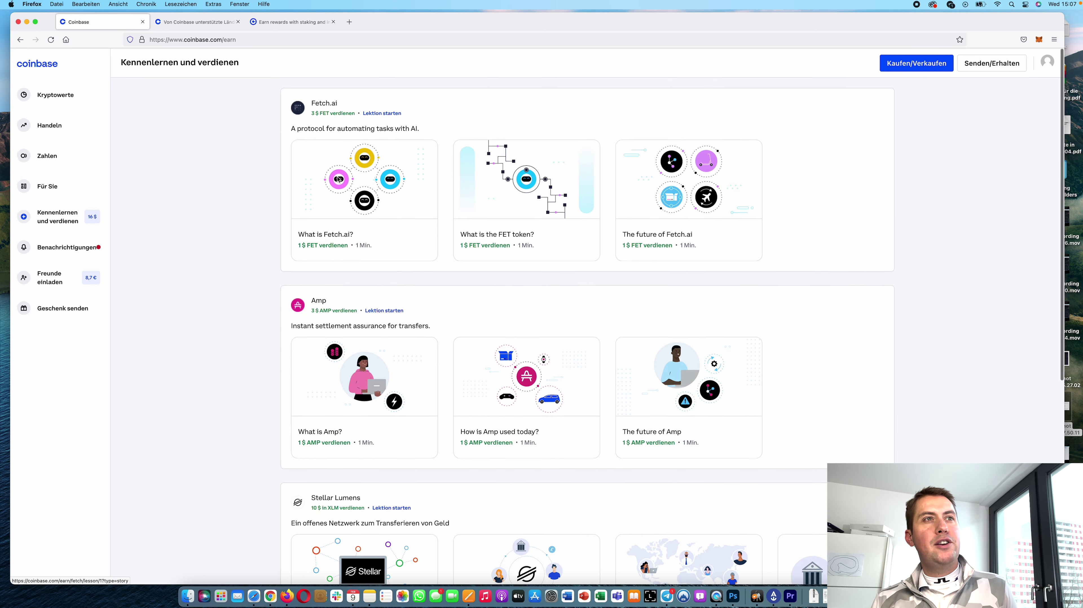
pyautogui.scroll(-5, 355, 350)
pyautogui.scroll(-3, 354, 350)
# Open the Krypto-Zinsen overview from the dashboard, and check the staking eligibility table in the open help article before returning to the overview
pyautogui.click(55, 95)
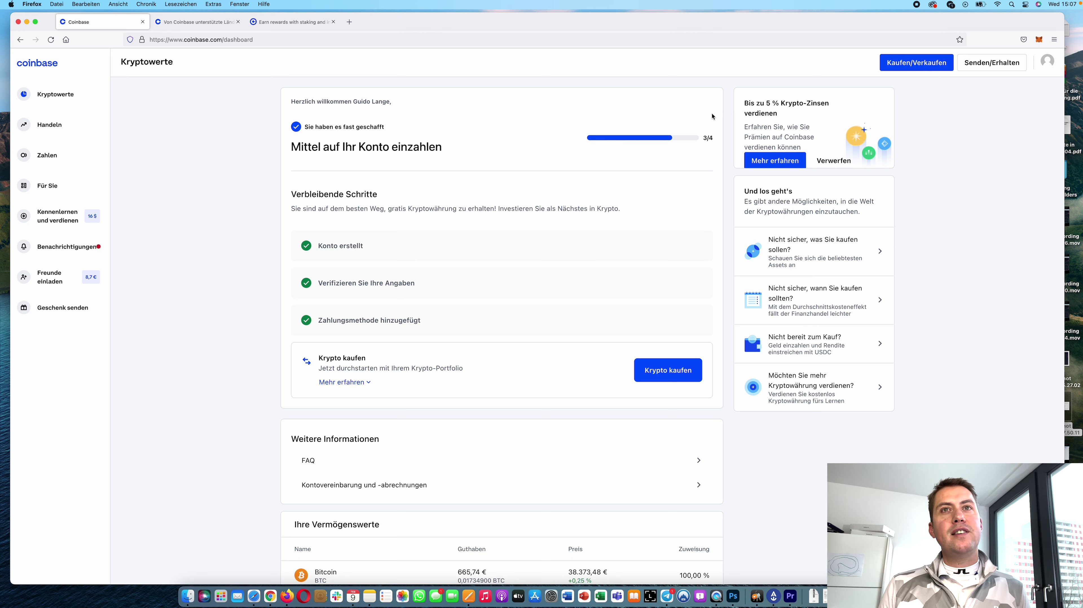
pyautogui.click(784, 166)
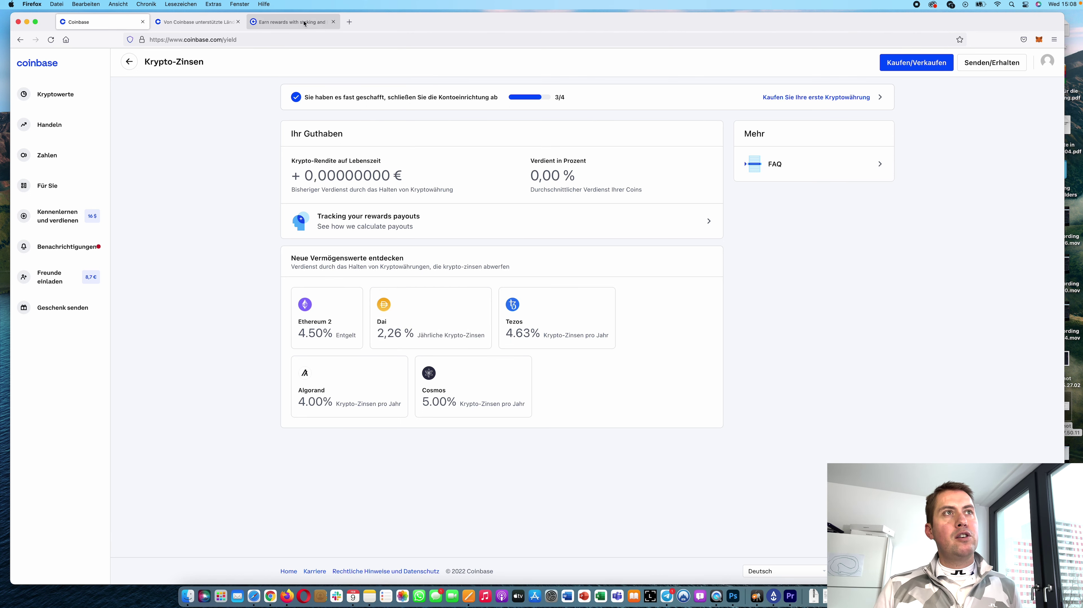
pyautogui.click(293, 21)
pyautogui.scroll(-2, 529, 323)
pyautogui.scroll(-2, 529, 322)
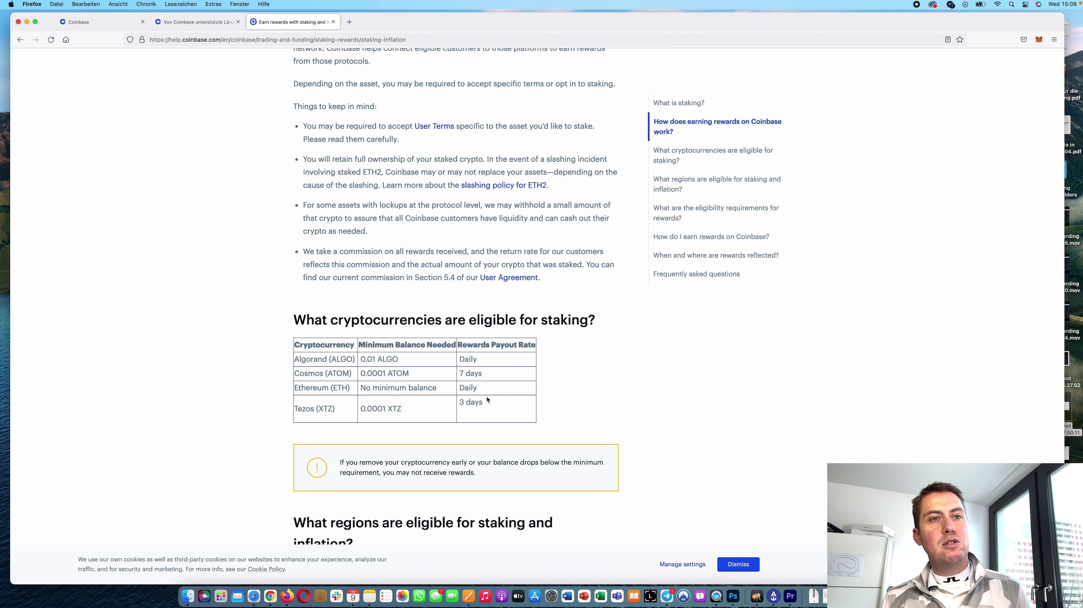
pyautogui.click(187, 22)
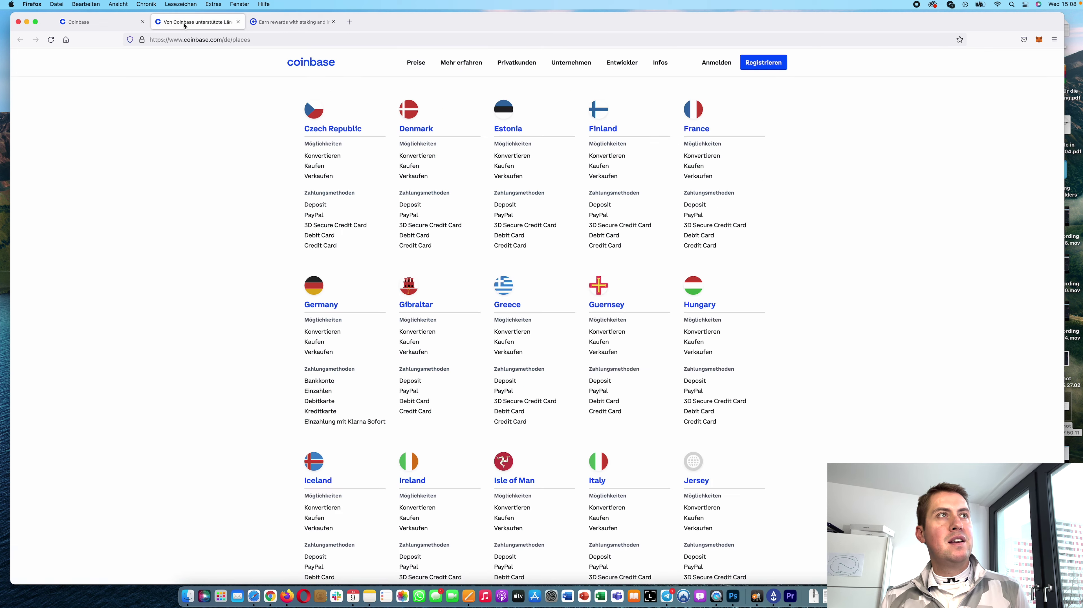
pyautogui.click(102, 23)
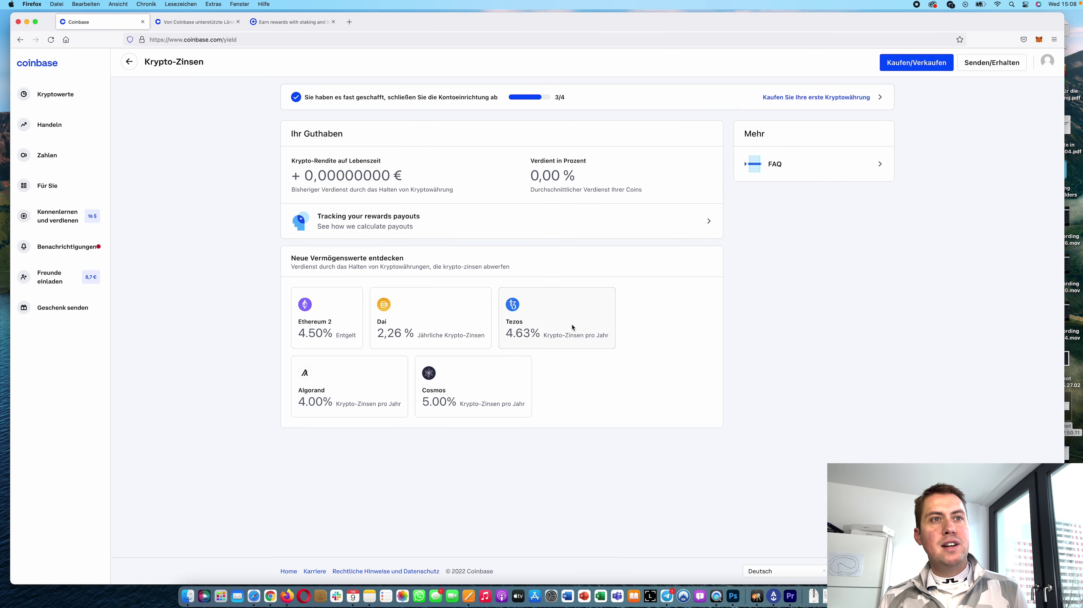